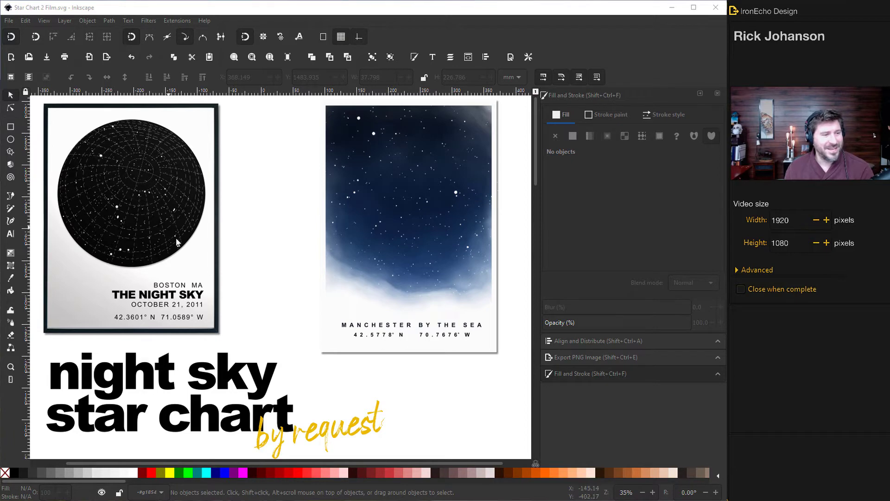
# Step: Draw a tall poster-sized rectangle on the canvas to the left of the colour swatches
pyautogui.scroll(-10, 218, 269)
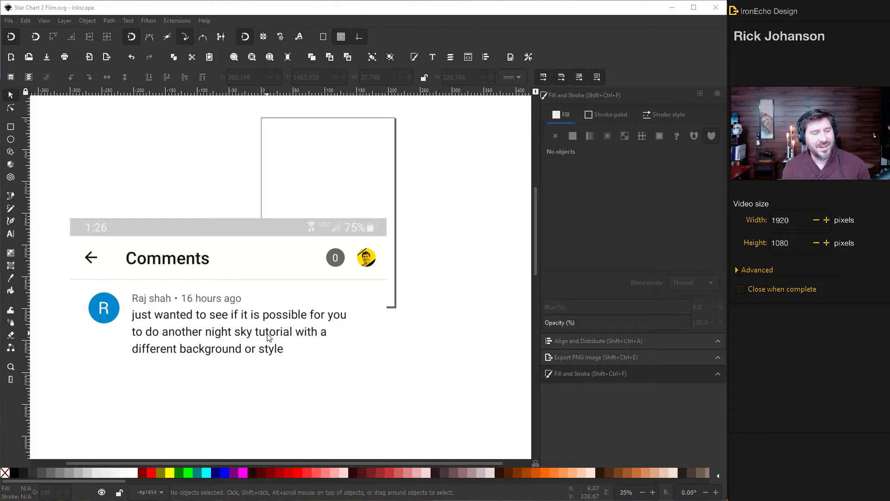
pyautogui.scroll(5, 396, 360)
pyautogui.scroll(14, 396, 361)
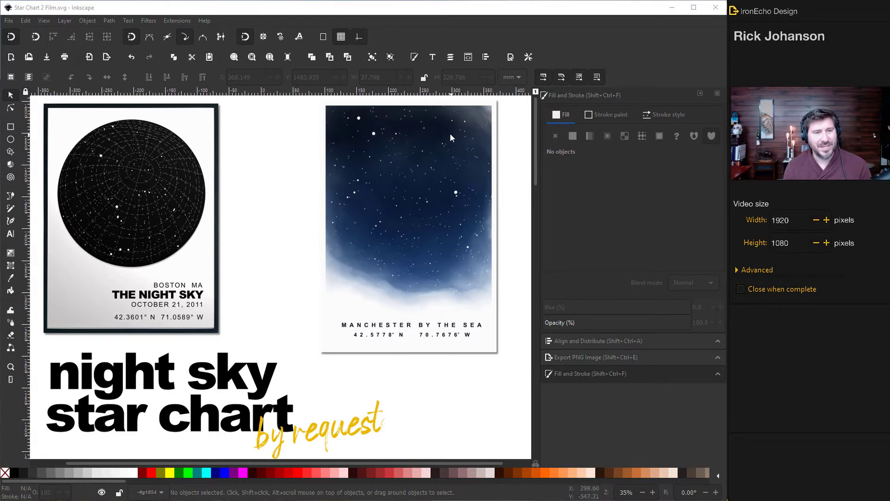
pyautogui.scroll(-20, 439, 268)
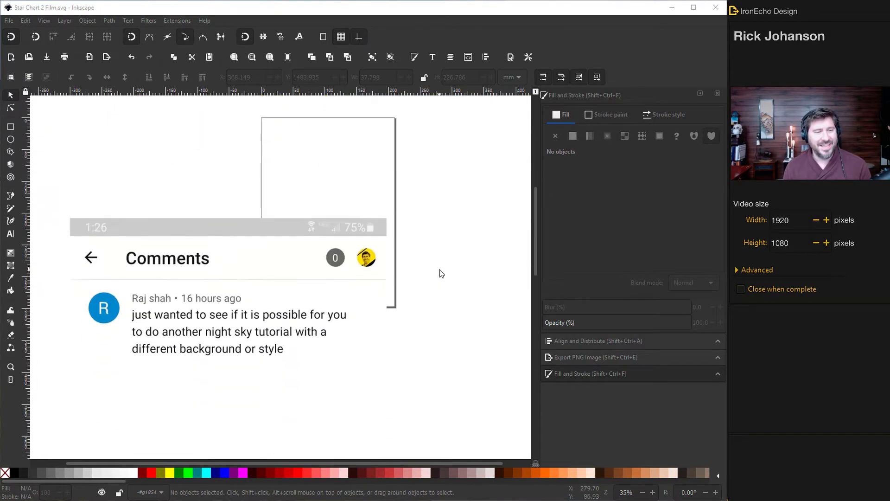
pyautogui.scroll(-4, 441, 269)
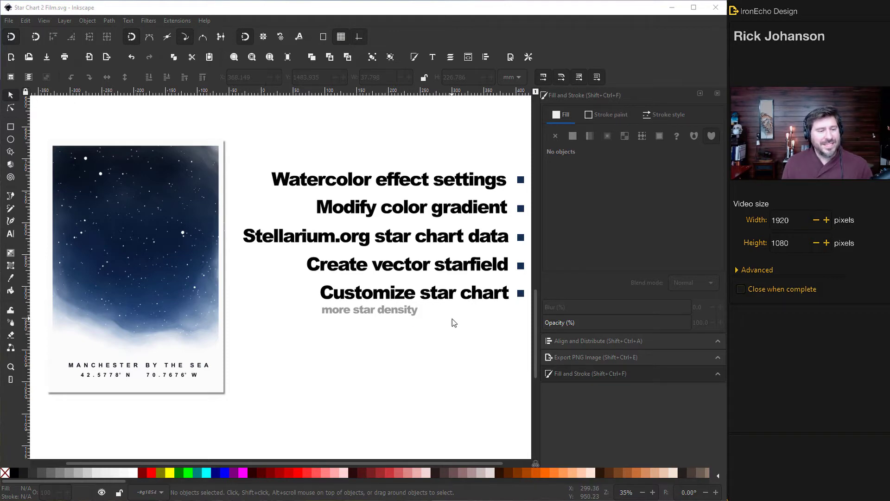
pyautogui.scroll(-7, 453, 319)
pyautogui.scroll(-12, 455, 315)
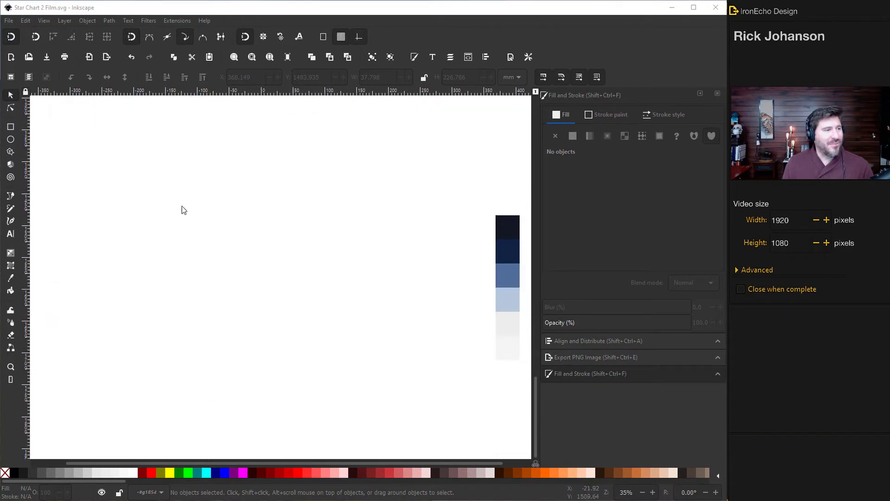
pyautogui.click(11, 127)
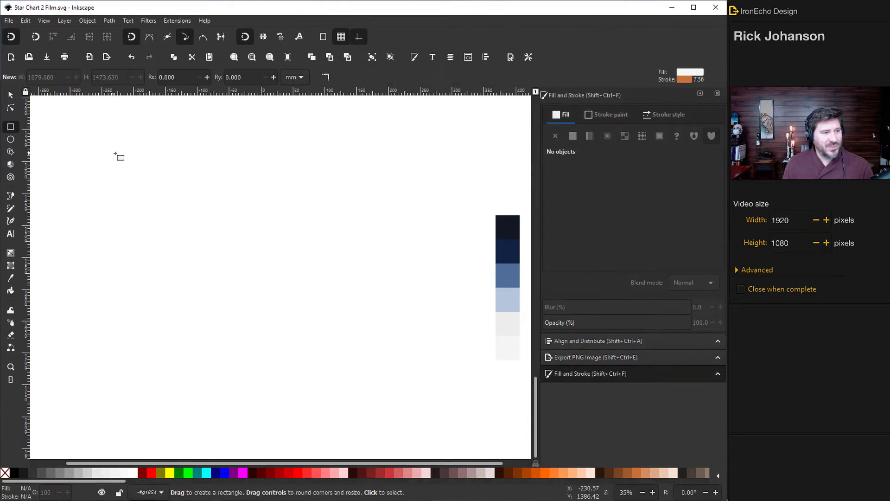
pyautogui.moveTo(100, 149)
pyautogui.mouseDown()
pyautogui.moveTo(232, 182)
pyautogui.moveTo(285, 286)
pyautogui.moveTo(285, 414)
pyautogui.mouseUp()
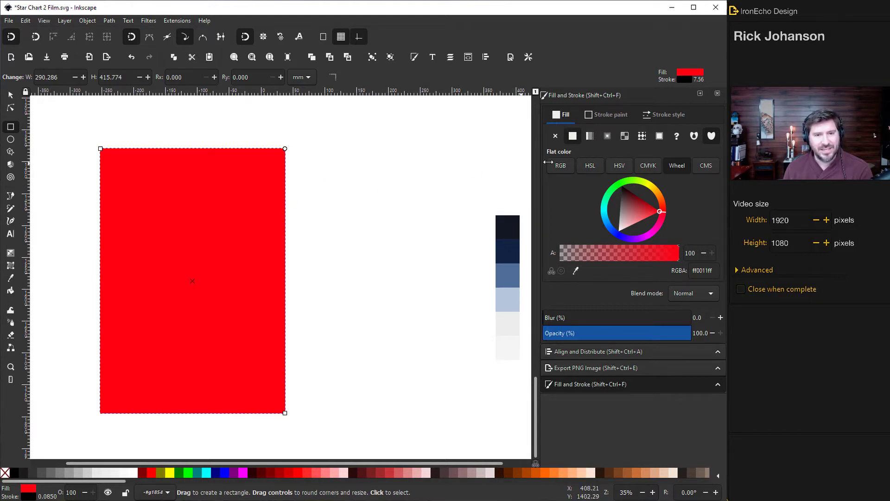
# Step: Fill the rectangle with the light grey ececec swatch using the eyedropper, then deselect it
pyautogui.click(576, 270)
pyautogui.click(512, 330)
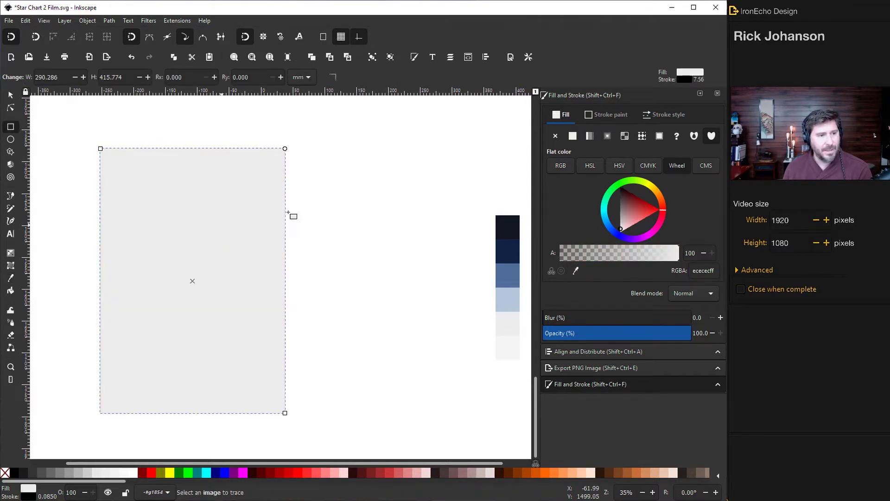
pyautogui.click(350, 284)
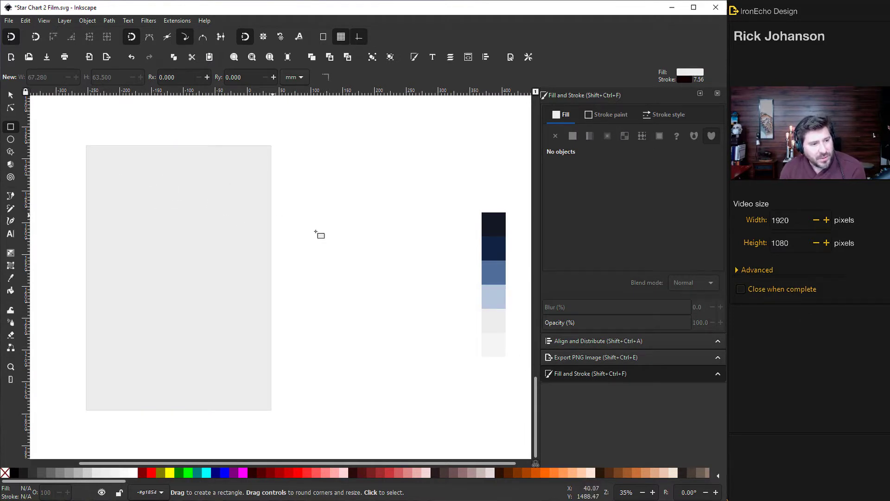
# Step: Draw a small square beside the swatches, remove its stroke, and fill it with dark navy 102543
pyautogui.moveTo(363, 309); pyautogui.dragTo(397, 342)
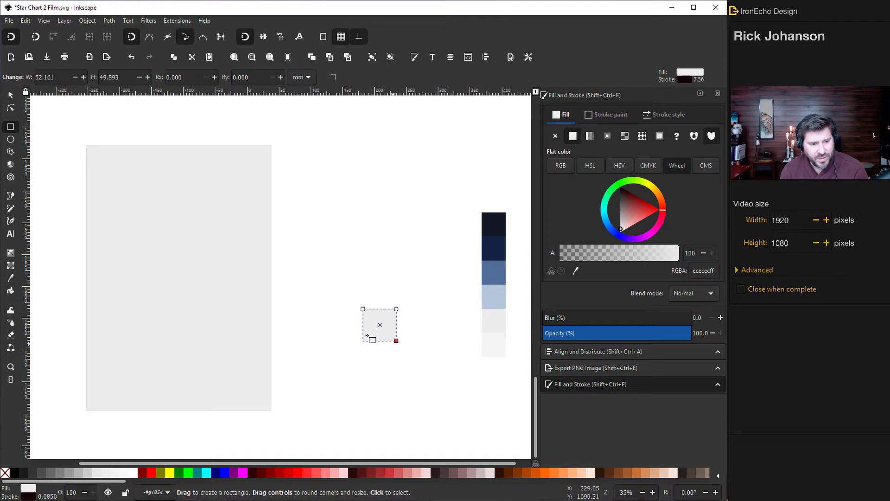
pyautogui.click(613, 114)
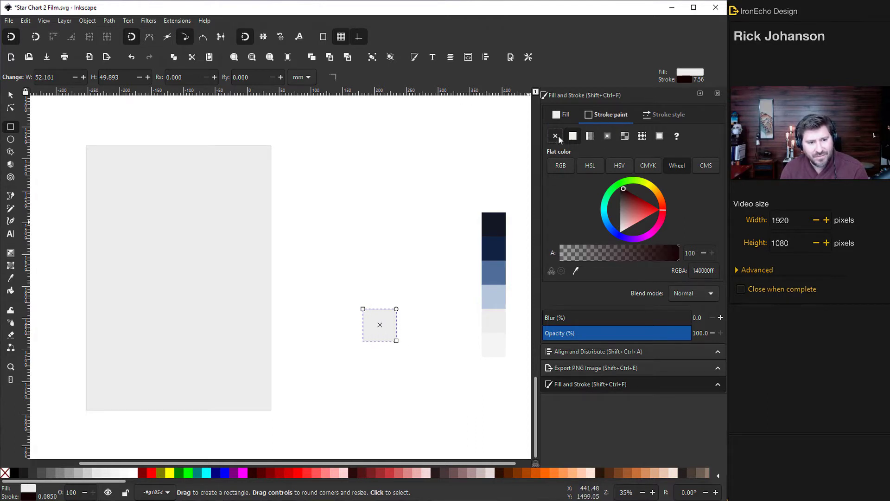
pyautogui.click(558, 135)
pyautogui.click(563, 116)
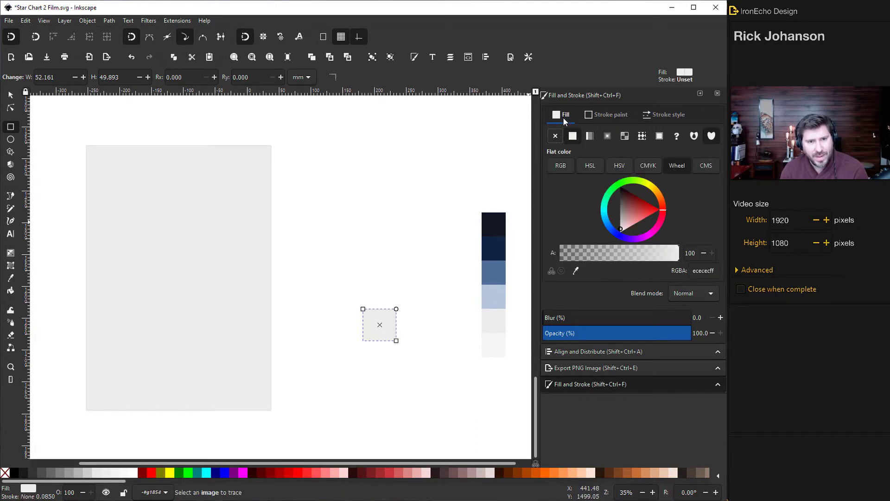
pyautogui.click(578, 270)
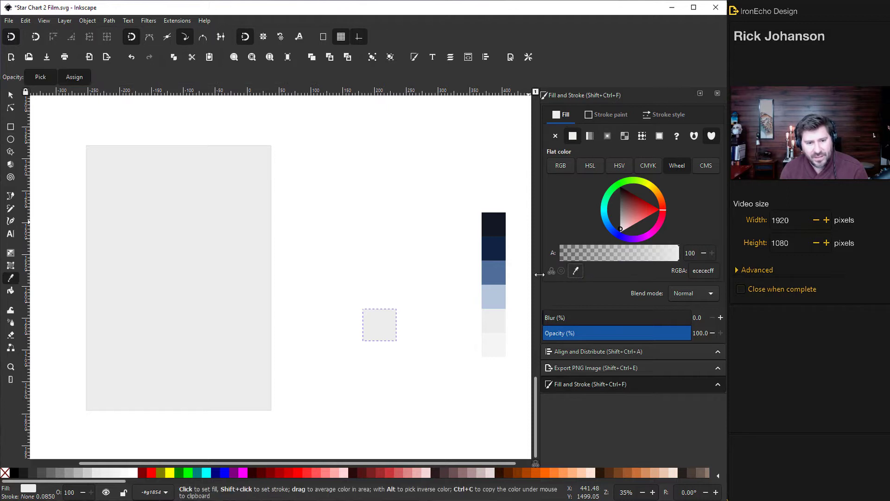
pyautogui.click(500, 254)
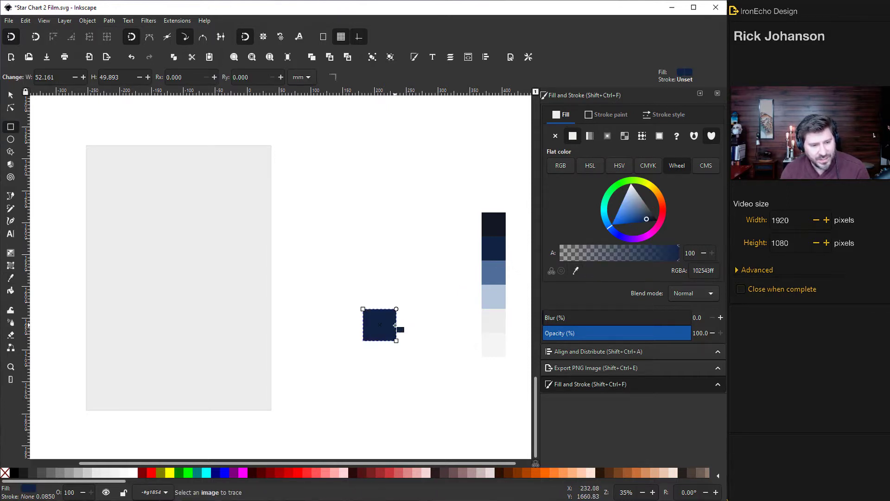
# Step: Apply the Textures > Watercolor filter to the navy square and set its blur to 68.4%
pyautogui.click(149, 20)
pyautogui.moveTo(176, 229)
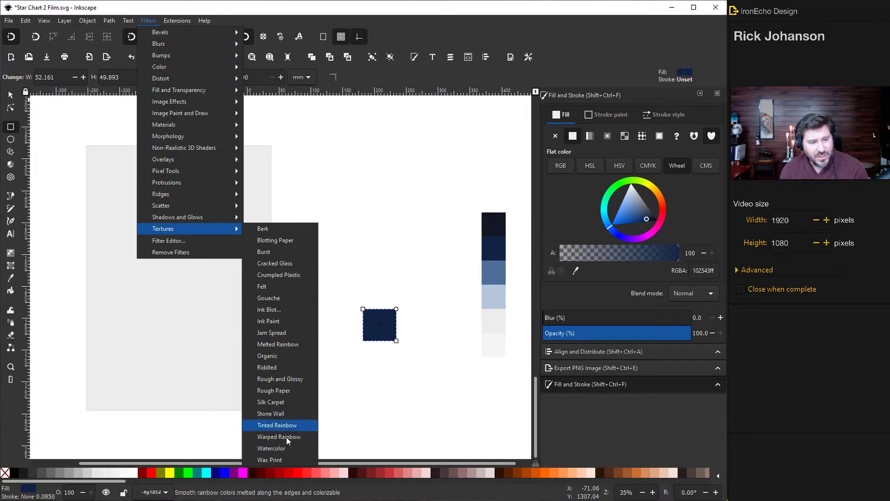
pyautogui.click(282, 448)
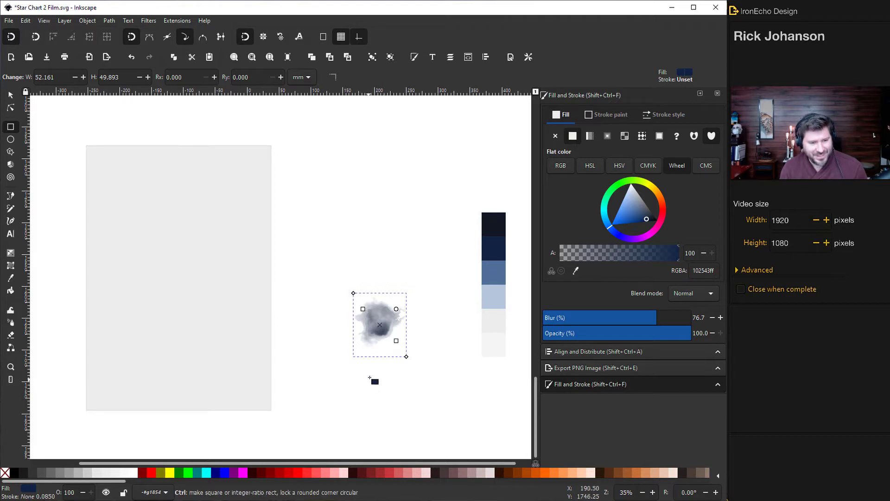
pyautogui.keyDown('ctrl'); pyautogui.scroll(2, 376, 373); pyautogui.keyUp('ctrl')
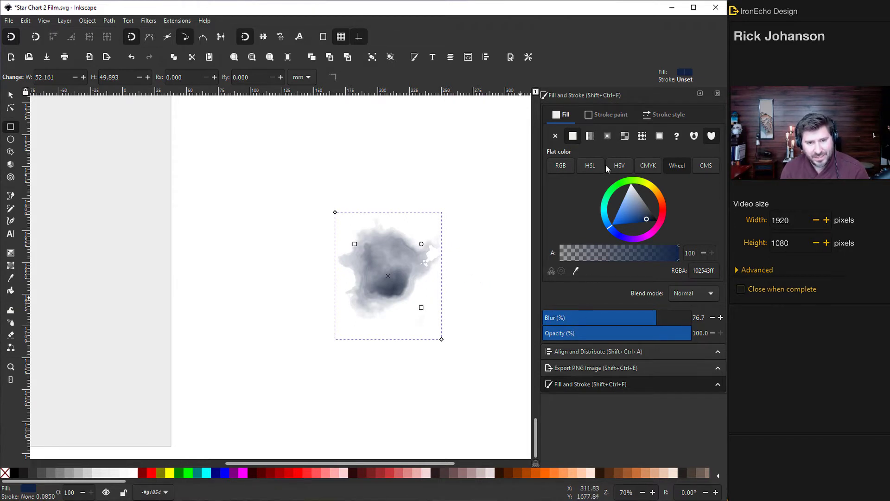
pyautogui.moveTo(624, 319); pyautogui.dragTo(540, 318)
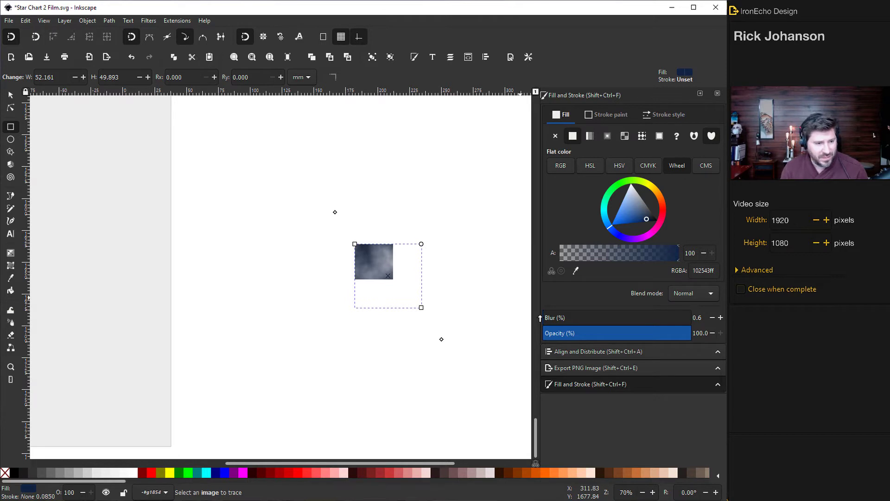
pyautogui.moveTo(541, 318); pyautogui.dragTo(645, 317)
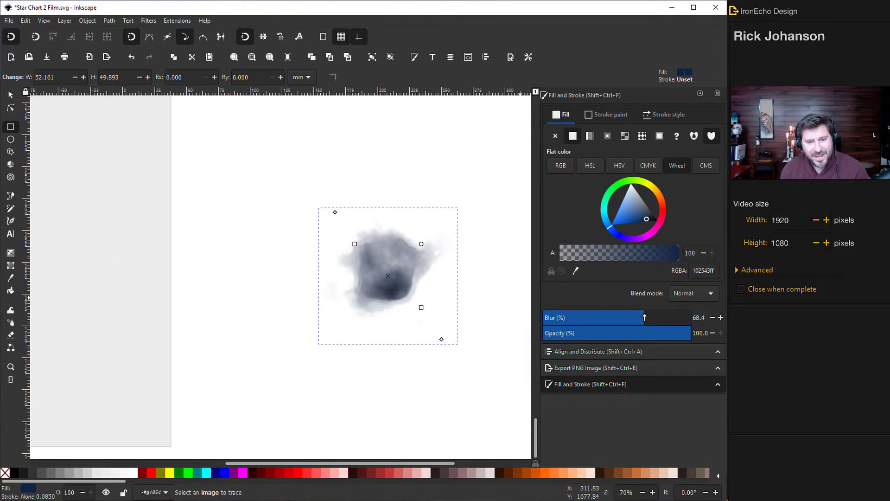
# Step: Use the Node tool to move the cloud up-left and widen it leftward, then save Star Chart 2 Film.svg
pyautogui.click(11, 108)
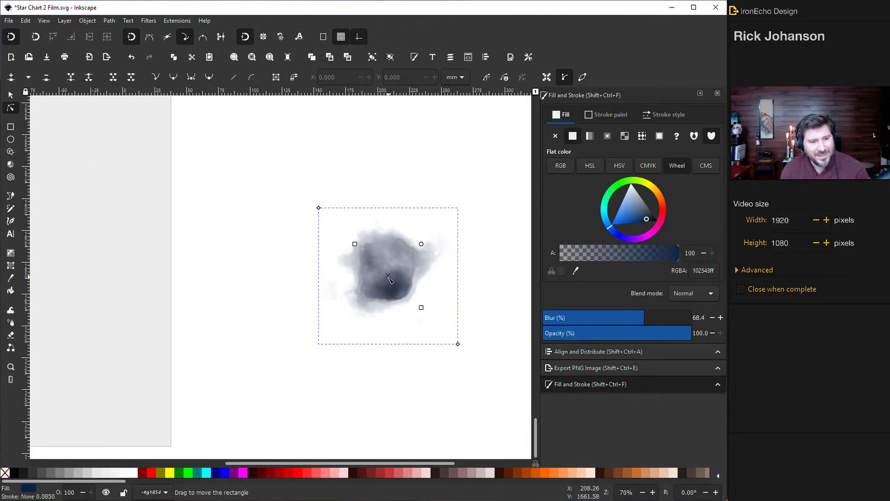
pyautogui.moveTo(389, 277)
pyautogui.mouseDown()
pyautogui.moveTo(321, 272)
pyautogui.moveTo(291, 240)
pyautogui.moveTo(290, 223)
pyautogui.moveTo(322, 204)
pyautogui.moveTo(364, 204)
pyautogui.moveTo(400, 222)
pyautogui.moveTo(416, 233)
pyautogui.moveTo(409, 282)
pyautogui.moveTo(385, 293)
pyautogui.moveTo(372, 282)
pyautogui.moveTo(379, 272)
pyautogui.moveTo(394, 284)
pyautogui.mouseUp()
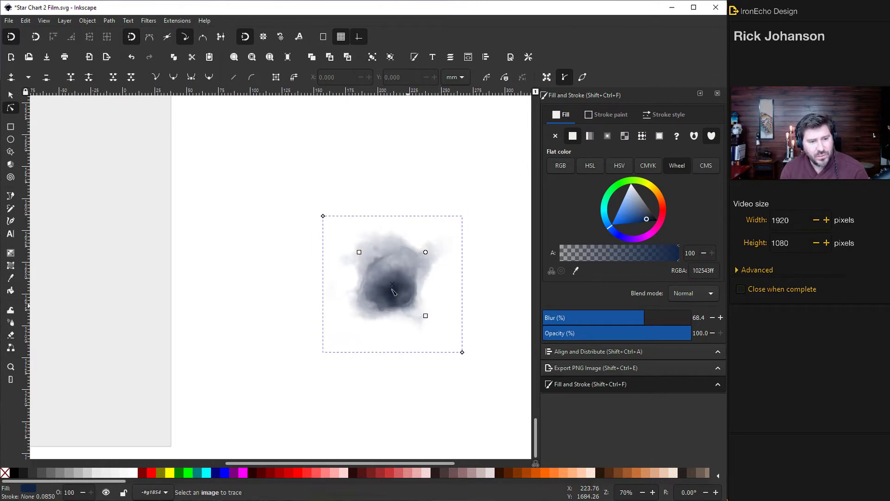
pyautogui.moveTo(360, 253)
pyautogui.mouseDown()
pyautogui.moveTo(260, 254)
pyautogui.moveTo(281, 257)
pyautogui.moveTo(284, 212)
pyautogui.moveTo(273, 183)
pyautogui.moveTo(241, 176)
pyautogui.moveTo(345, 256)
pyautogui.mouseUp()
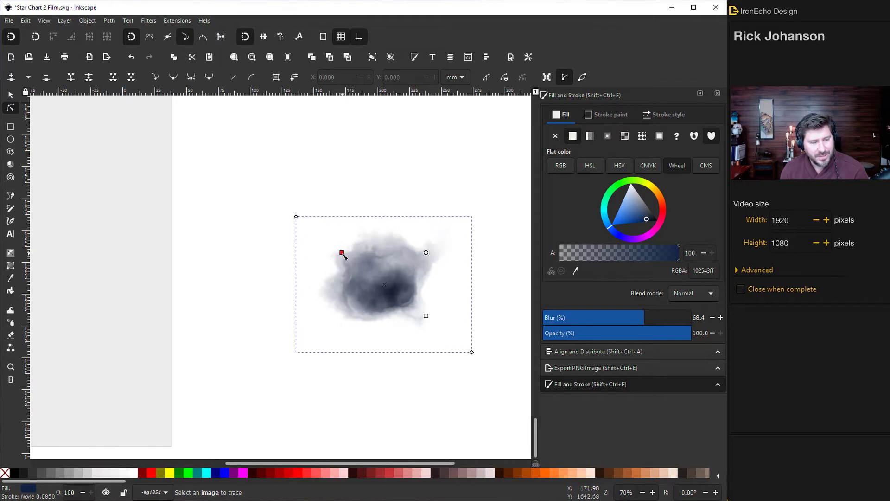
pyautogui.hotkey('ctrl', 's')
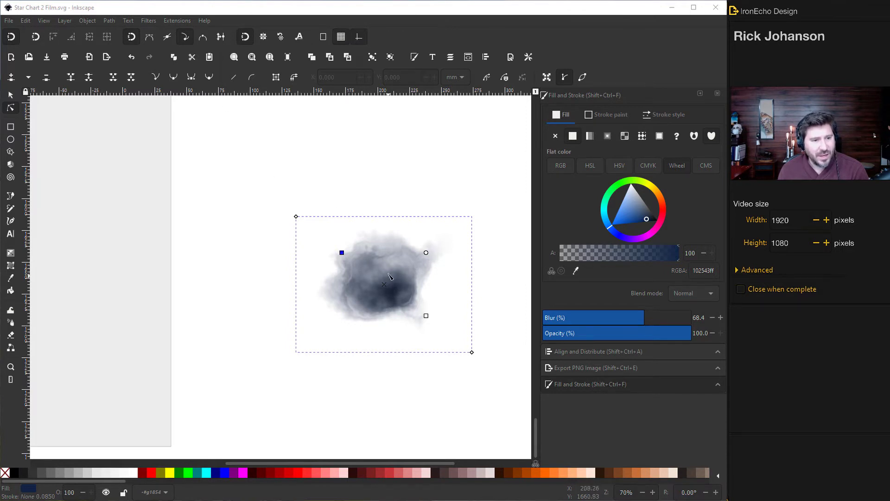
# Step: In the Filter Editor, set the watercolor filter's Gaussian Blur standard deviation to 9.03
pyautogui.click(148, 21)
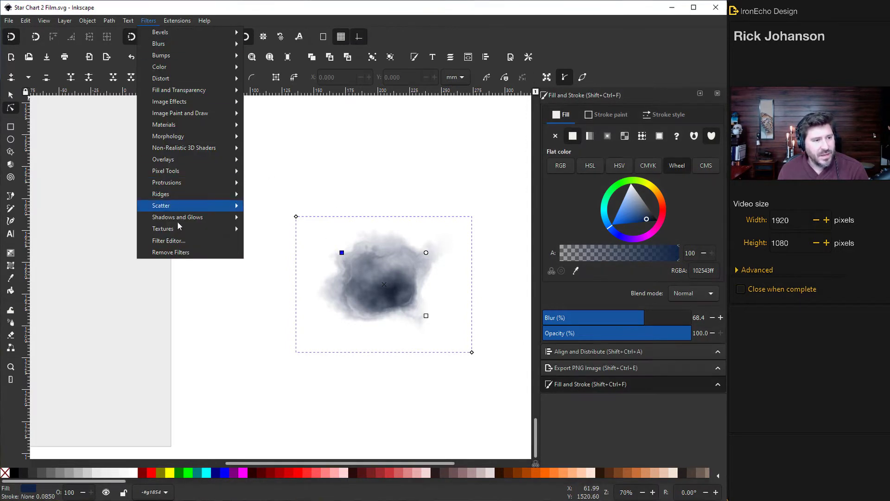
pyautogui.click(177, 242)
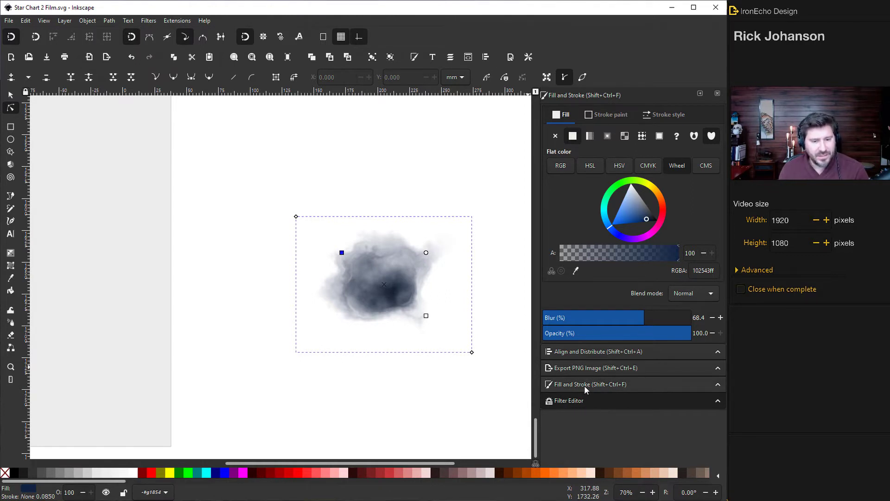
pyautogui.click(583, 400)
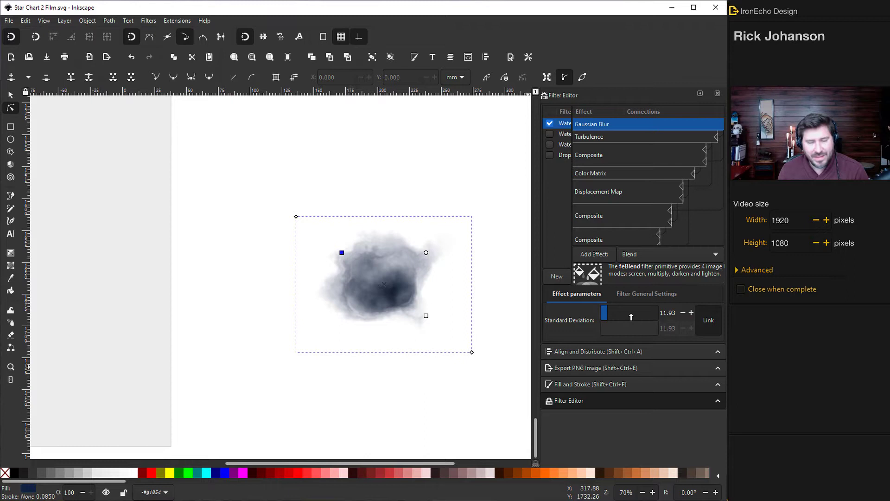
pyautogui.moveTo(609, 316)
pyautogui.mouseDown()
pyautogui.moveTo(656, 316)
pyautogui.moveTo(596, 315)
pyautogui.mouseUp()
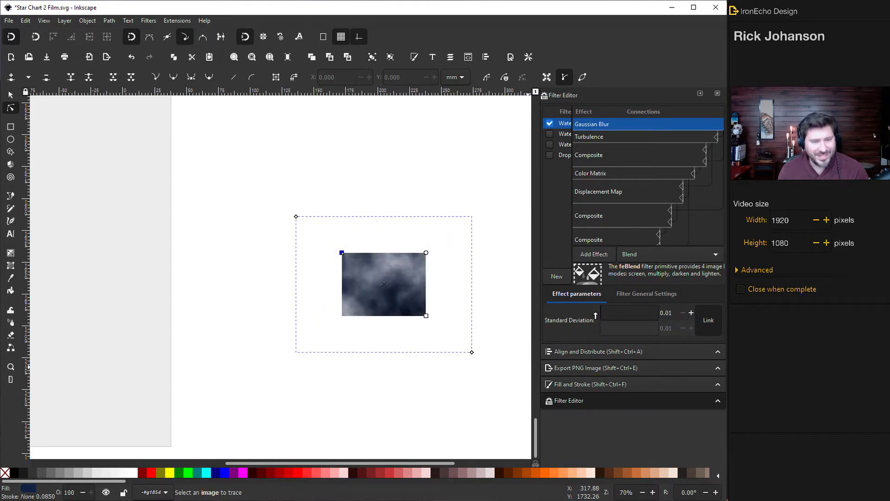
pyautogui.moveTo(596, 315)
pyautogui.mouseDown()
pyautogui.moveTo(617, 316)
pyautogui.moveTo(605, 317)
pyautogui.mouseUp()
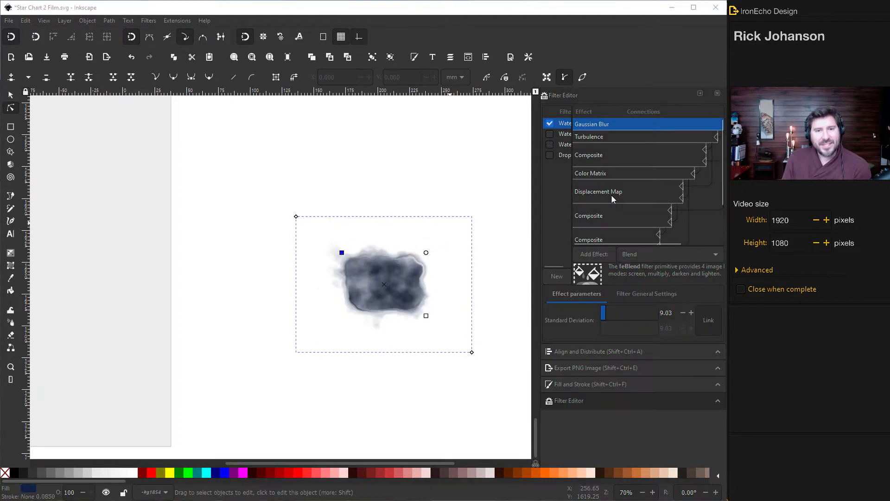
# Step: Retune the Turbulence primitive's base frequency and octaves for a finer noise texture
pyautogui.click(599, 138)
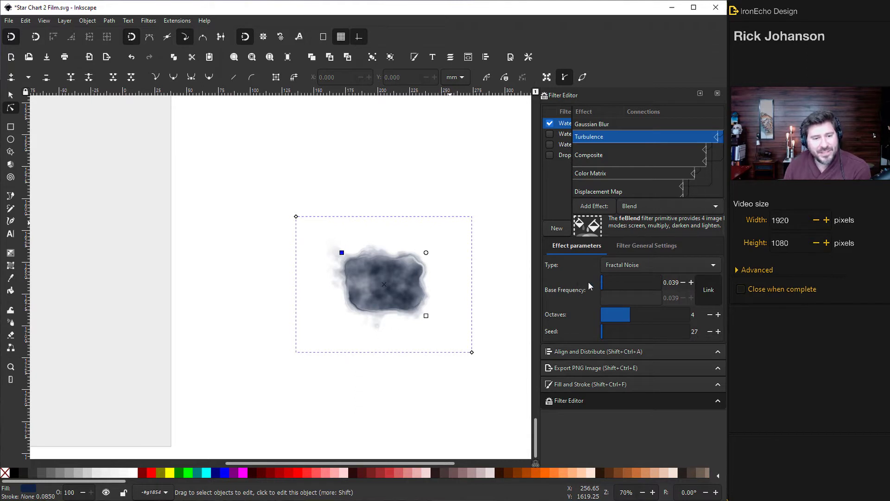
pyautogui.moveTo(602, 285)
pyautogui.mouseDown()
pyautogui.moveTo(618, 285)
pyautogui.moveTo(603, 287)
pyautogui.mouseUp()
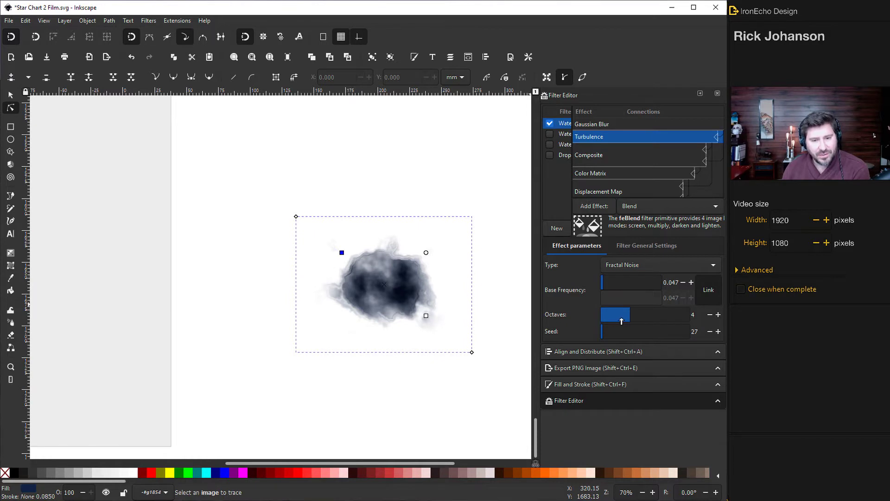
pyautogui.moveTo(621, 321)
pyautogui.mouseDown()
pyautogui.moveTo(661, 319)
pyautogui.moveTo(605, 320)
pyautogui.moveTo(671, 319)
pyautogui.moveTo(629, 319)
pyautogui.moveTo(637, 319)
pyautogui.mouseUp()
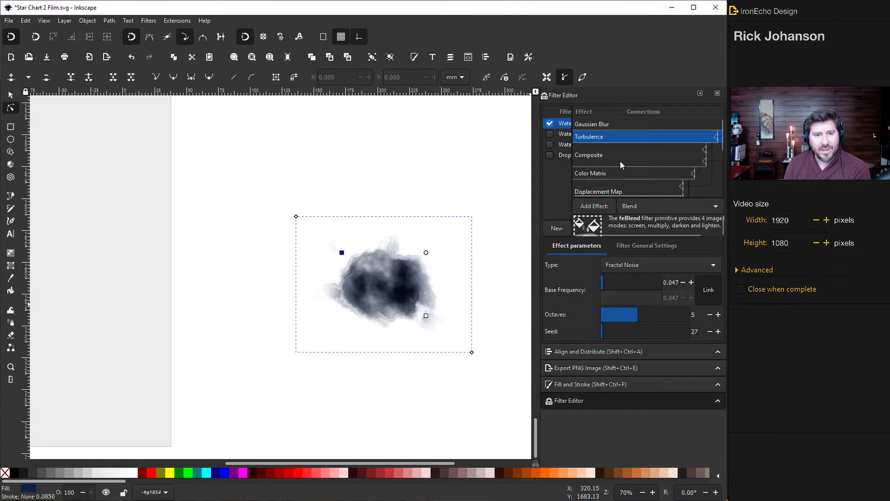
# Step: Lower the Displacement Map scale to soften edge distortion, then inspect the Blend primitive
pyautogui.scroll(-1, 611, 171)
pyautogui.click(611, 179)
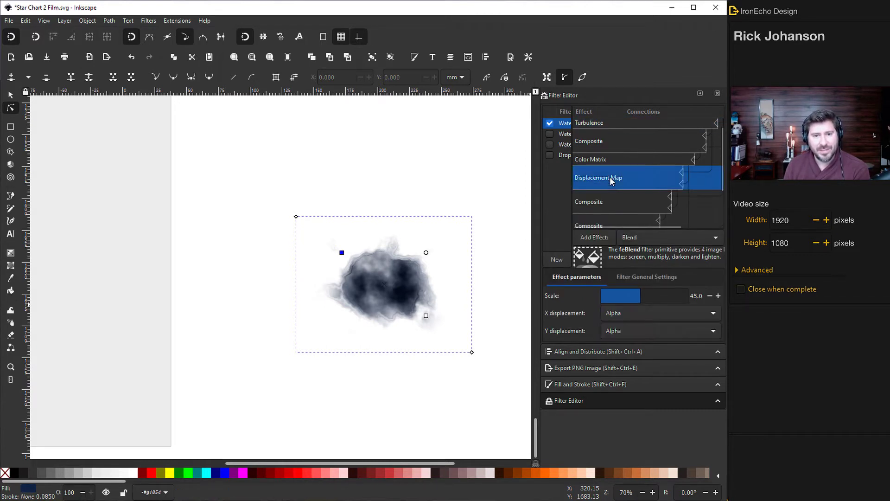
pyautogui.moveTo(639, 298)
pyautogui.mouseDown()
pyautogui.moveTo(619, 297)
pyautogui.moveTo(641, 297)
pyautogui.mouseUp()
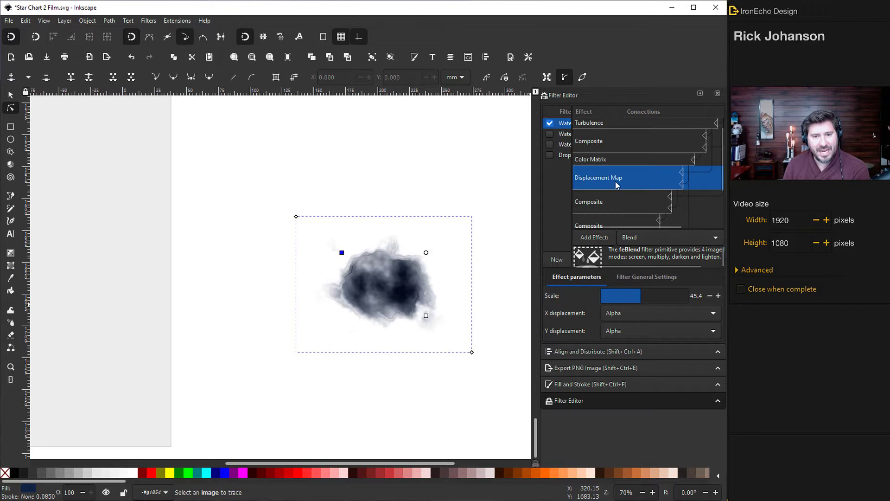
pyautogui.scroll(-3, 628, 179)
pyautogui.click(608, 213)
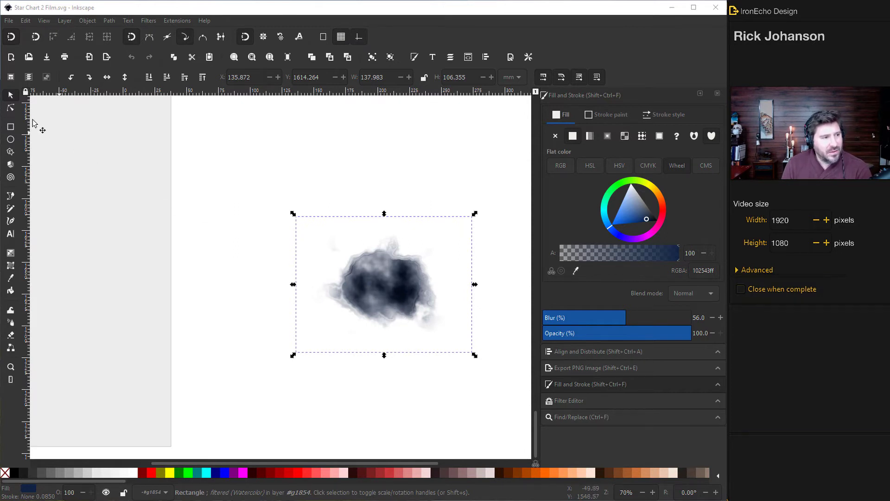
# Step: Stretch the watercolour rectangle taller upward with the Node tool and save the document
pyautogui.click(10, 110)
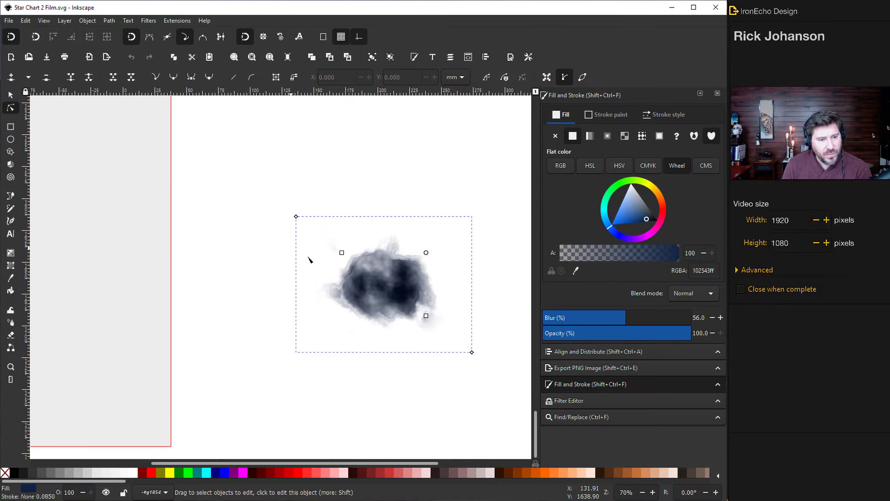
pyautogui.moveTo(341, 252); pyautogui.dragTo(342, 209)
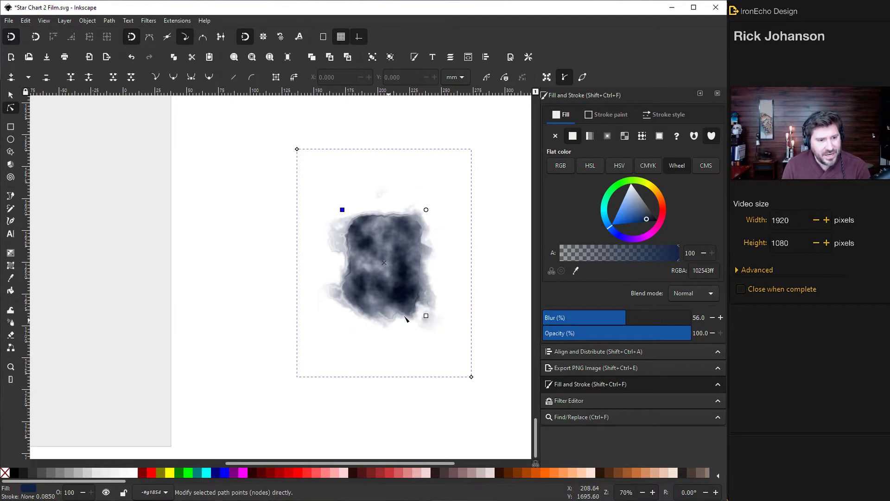
pyautogui.hotkey('ctrl', 's')
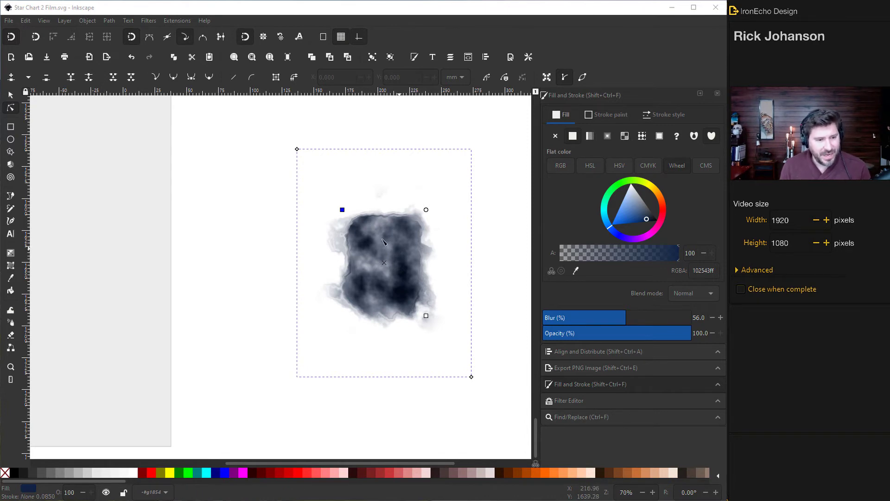
# Step: Nudge the watercolour rectangle up, move it, scale it down to about 86%, and deselect
pyautogui.press('s')
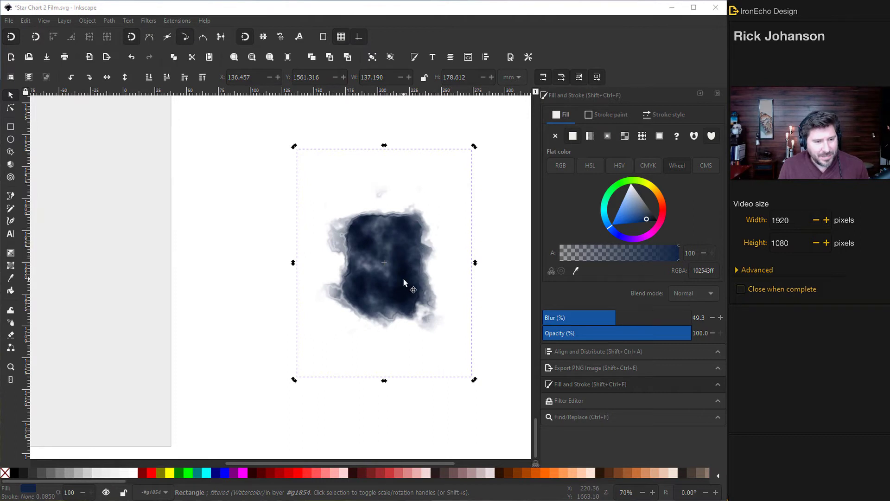
pyautogui.press('Up')
pyautogui.press('Up')
pyautogui.press('Up')
pyautogui.press('Up')
pyautogui.press('Up')
pyautogui.press('Up')
pyautogui.press('Up')
pyautogui.press('Up')
pyautogui.press('Up')
pyautogui.press('Up')
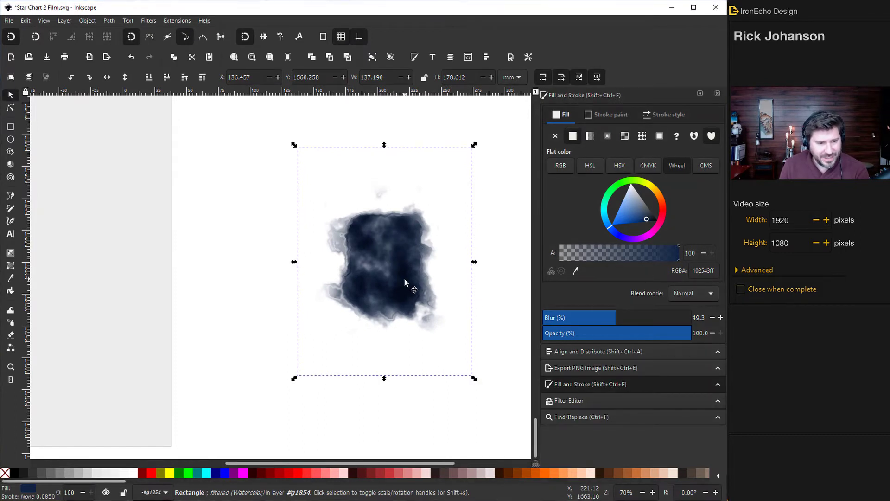
pyautogui.press('Up')
pyautogui.press('Up')
pyautogui.press('Up')
pyautogui.press('Up')
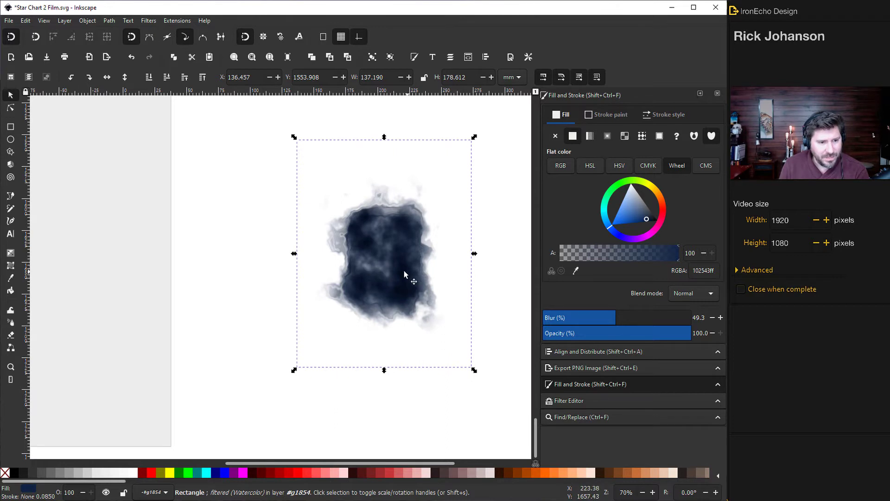
pyautogui.moveTo(404, 271); pyautogui.dragTo(385, 253)
pyautogui.moveTo(276, 119); pyautogui.dragTo(277, 178)
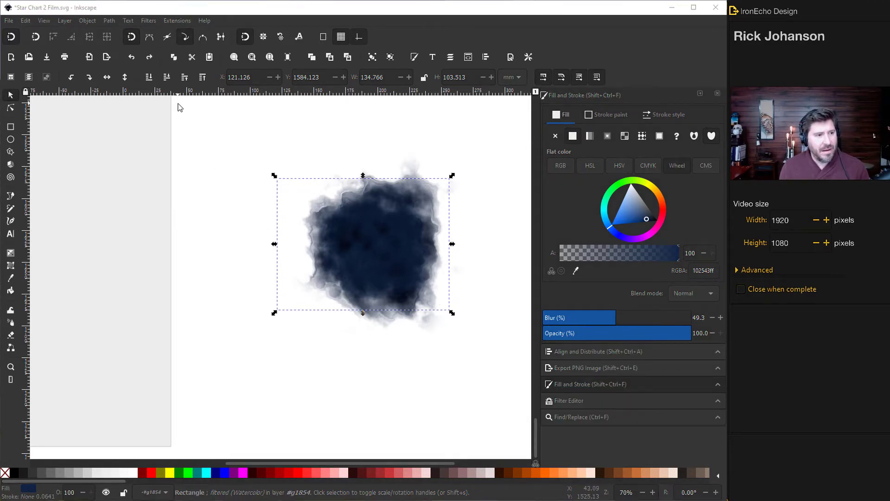
pyautogui.click(255, 150)
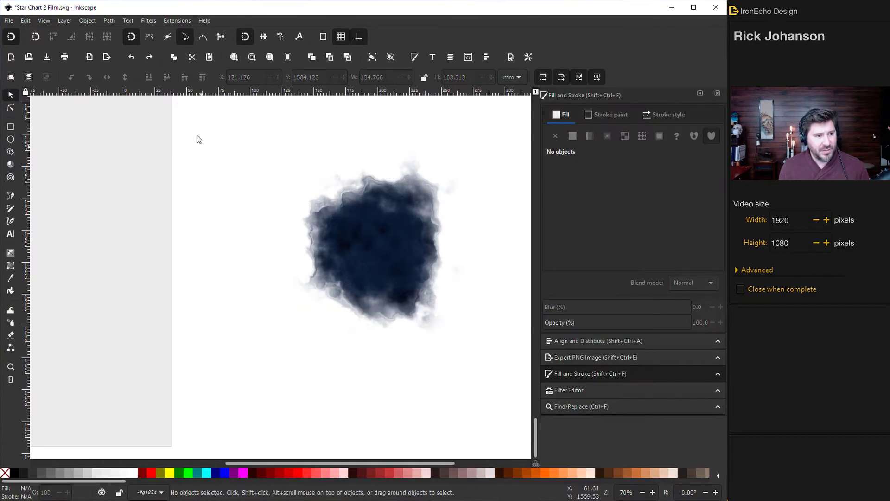
# Step: Rubber-band select all six stacked watercolour rectangles and group them with Ctrl+G
pyautogui.moveTo(191, 110)
pyautogui.mouseDown()
pyautogui.moveTo(365, 249)
pyautogui.moveTo(523, 450)
pyautogui.mouseUp()
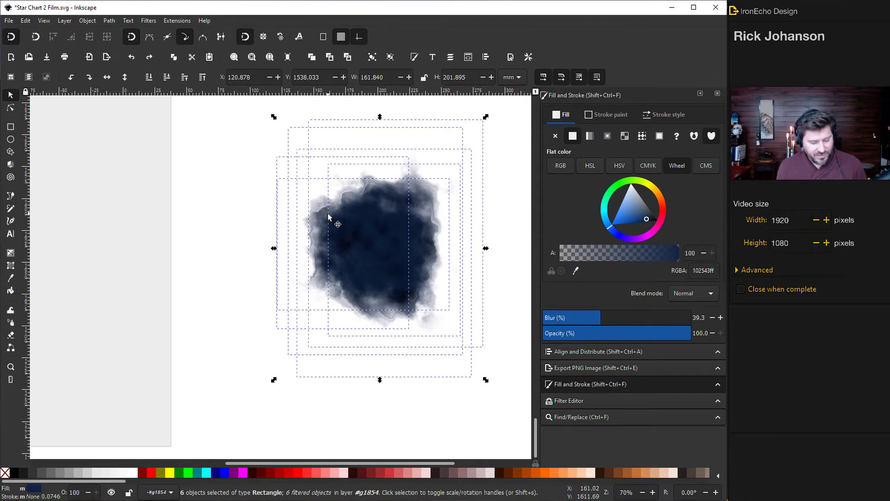
pyautogui.press('ctrl')
pyautogui.hotkey('ctrl', 'g')
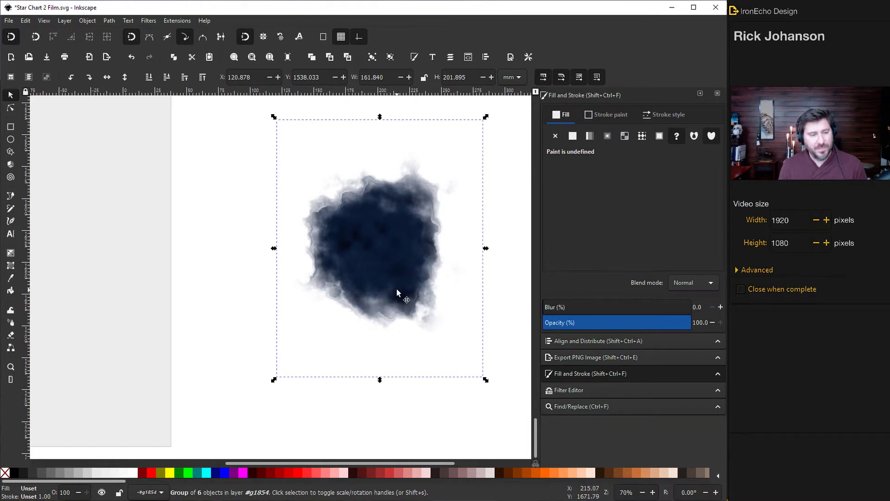
# Step: Change the grouped cloud's fill to a linear gradient
pyautogui.click(592, 137)
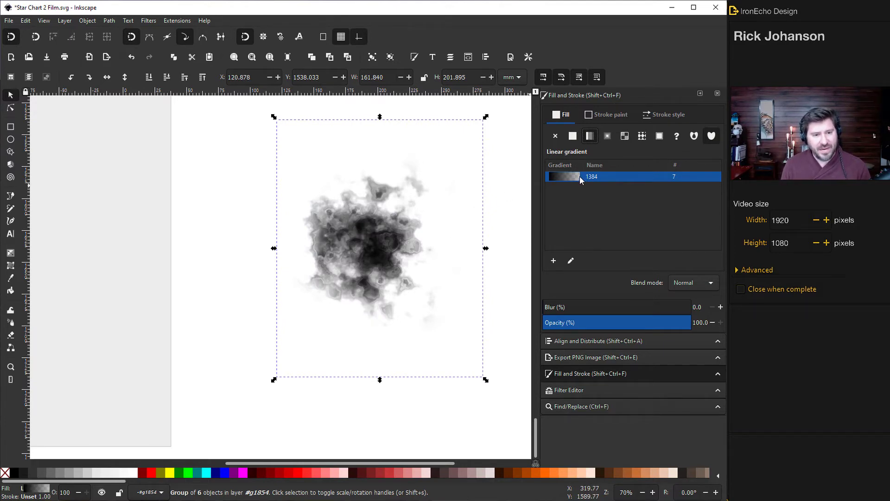
# Step: Drag the gradient line so it runs vertically down the ink cloud from its upper middle
pyautogui.click(571, 262)
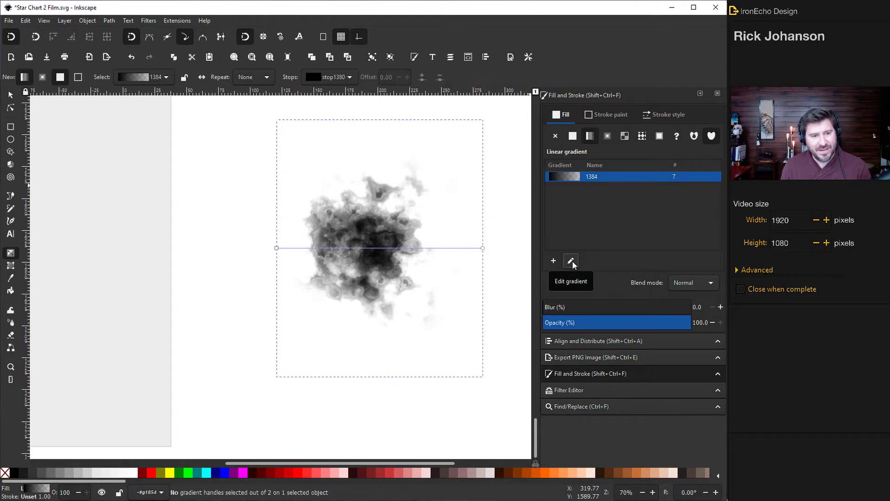
pyautogui.scroll(3, 495, 274)
pyautogui.scroll(-2, 495, 278)
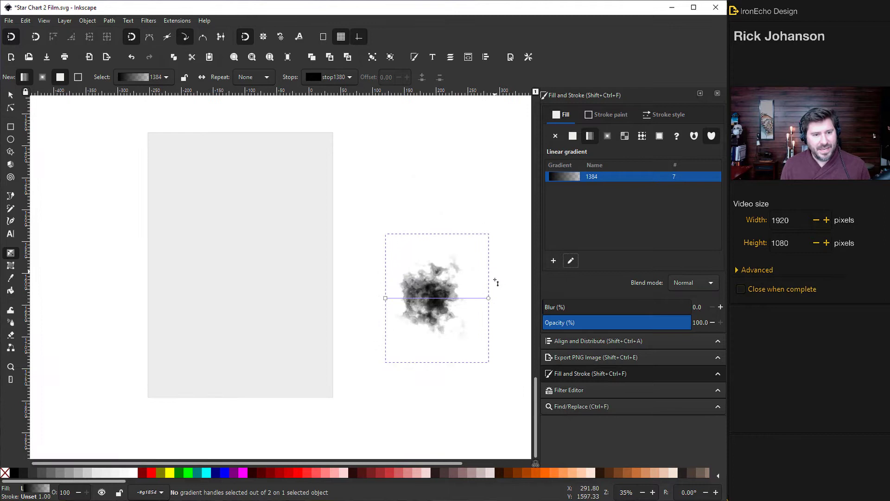
pyautogui.moveTo(416, 463); pyautogui.dragTo(463, 463)
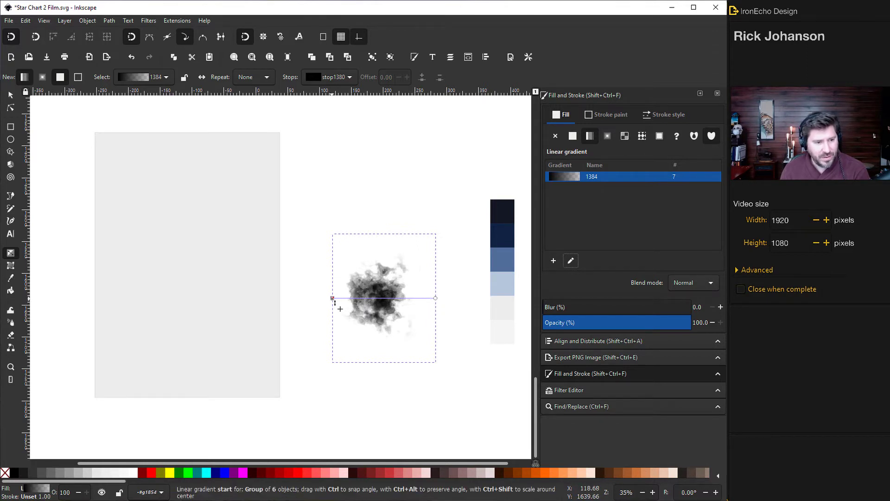
pyautogui.moveTo(333, 299); pyautogui.dragTo(387, 239)
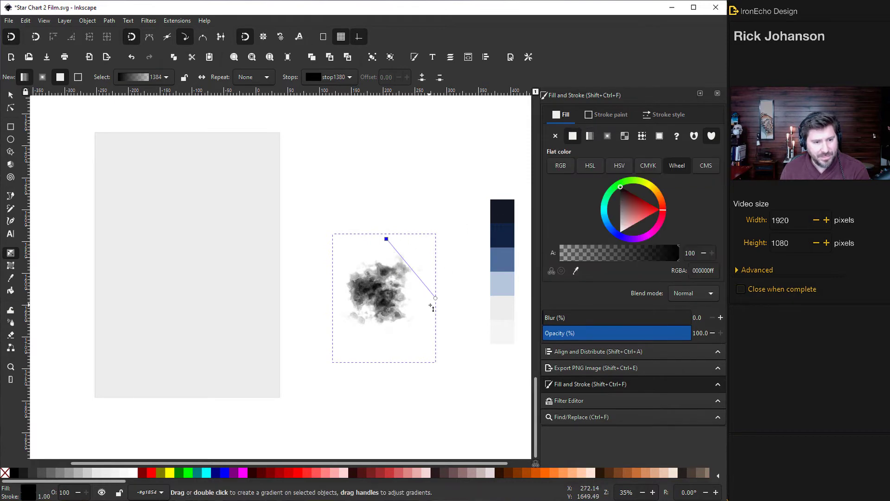
pyautogui.moveTo(434, 301); pyautogui.dragTo(383, 380)
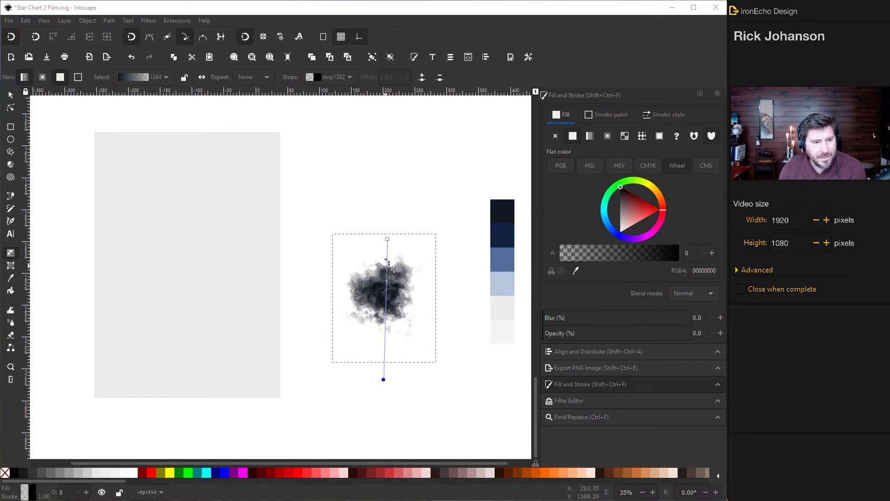
pyautogui.moveTo(388, 239); pyautogui.dragTo(395, 317)
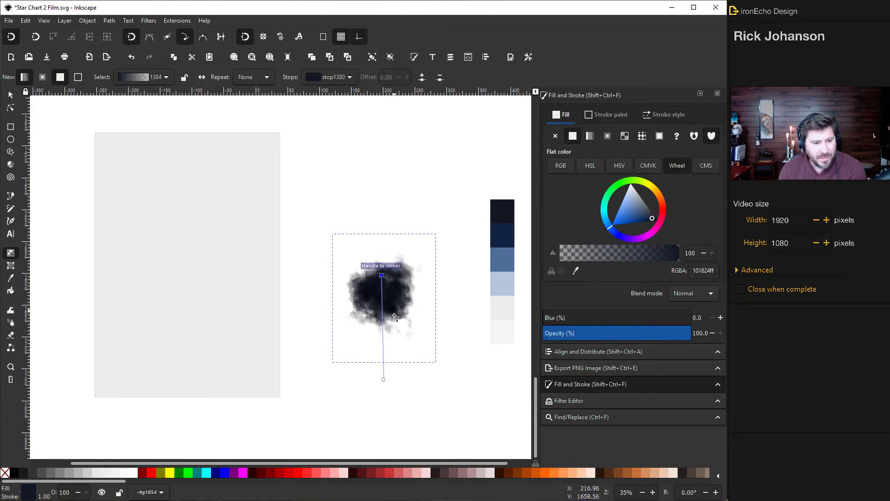
# Step: Make the gradient's end stop opaque black 000000ff, undoing an accidental snap of the top stop
pyautogui.click(383, 380)
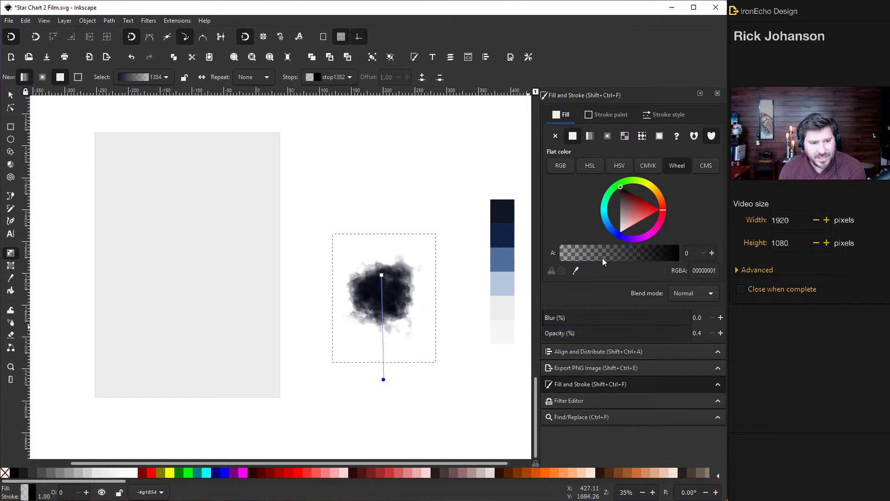
pyautogui.moveTo(602, 261); pyautogui.dragTo(682, 258)
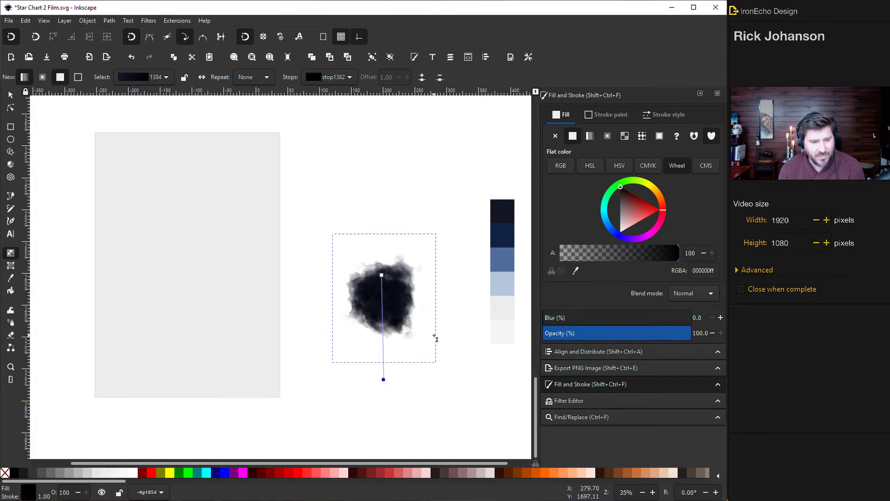
pyautogui.scroll(2, 381, 345)
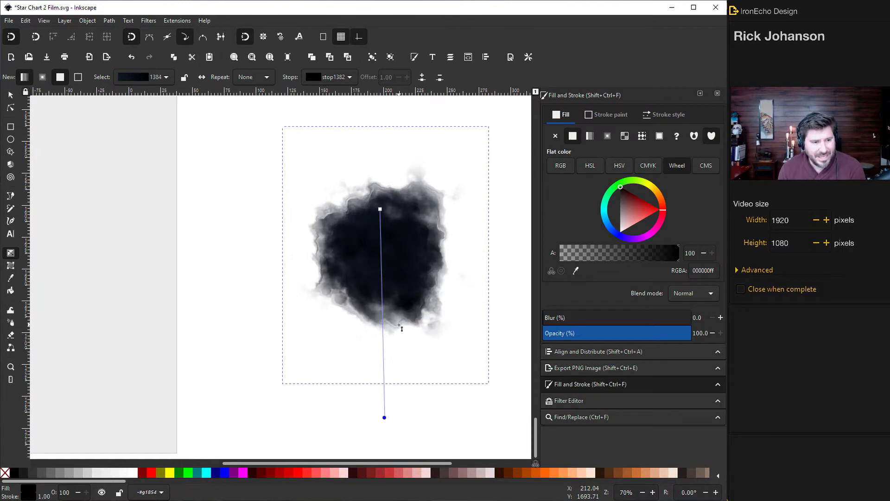
pyautogui.moveTo(380, 209); pyautogui.dragTo(385, 206)
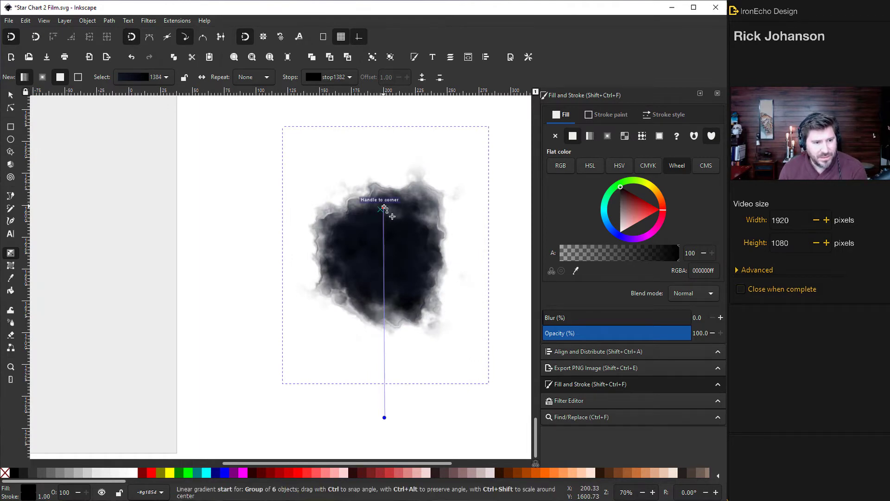
pyautogui.hotkey('ctrl', 'z')
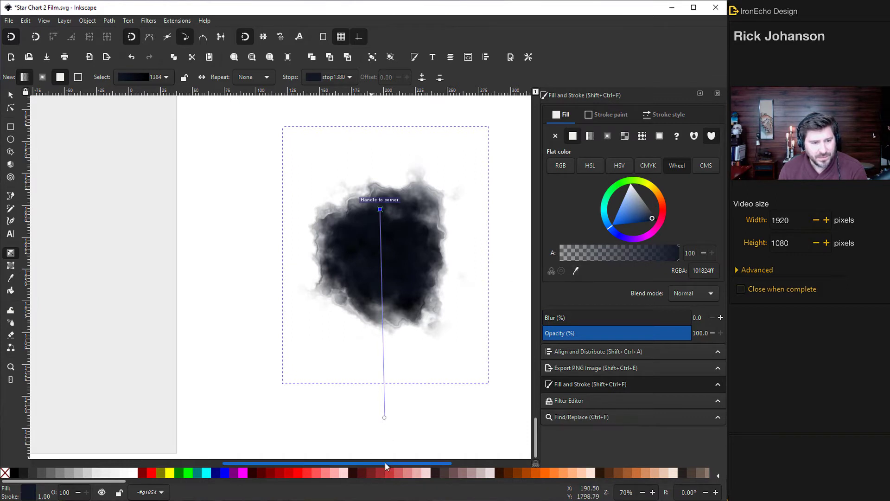
# Step: Recolour the cloud gradient's end stop to deep navy and tilt the gradient slightly
pyautogui.moveTo(385, 462); pyautogui.dragTo(447, 463)
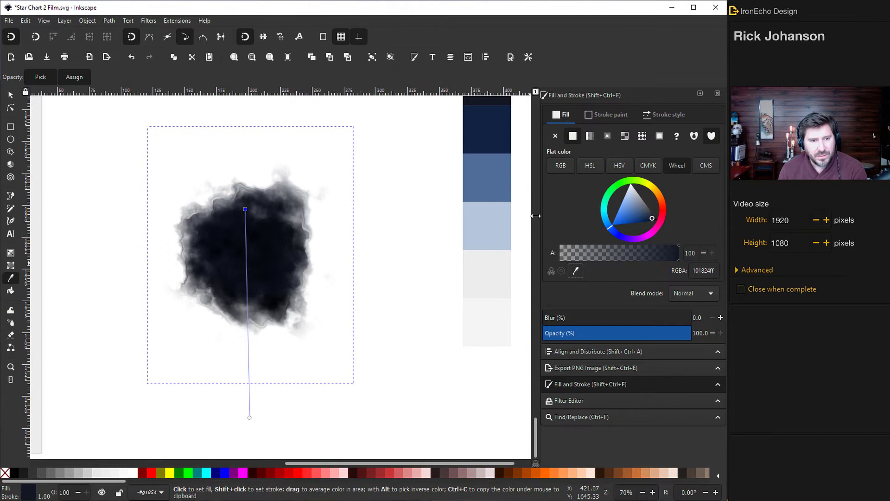
pyautogui.scroll(1, 508, 167)
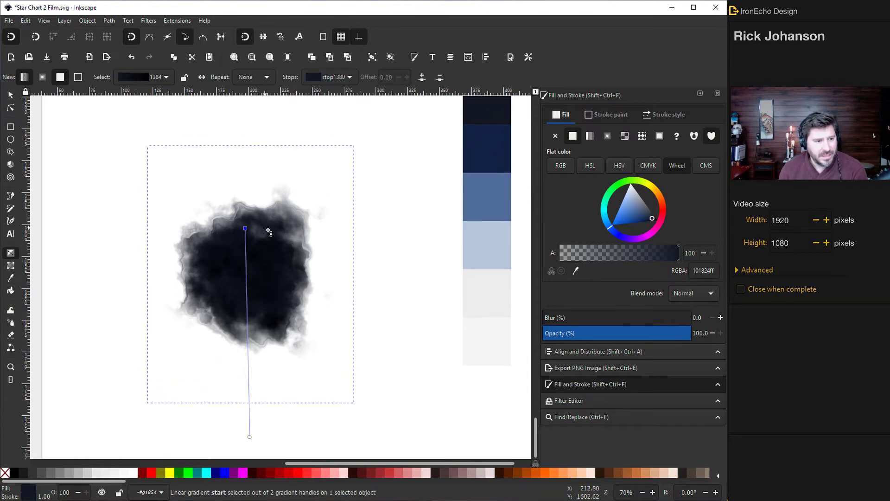
pyautogui.click(250, 436)
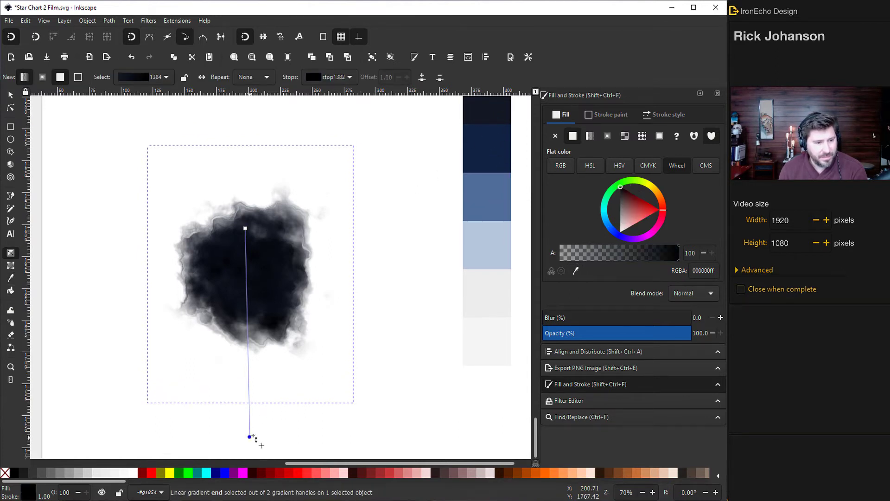
pyautogui.click(576, 271)
pyautogui.click(500, 261)
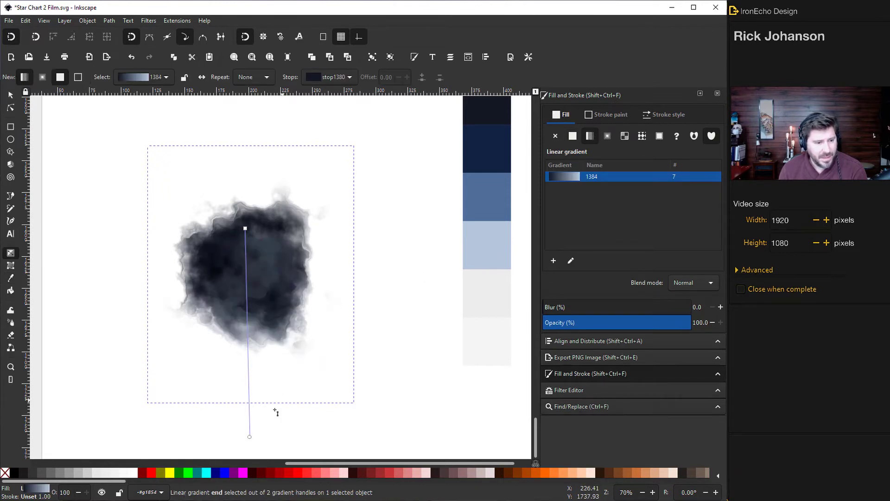
pyautogui.click(249, 436)
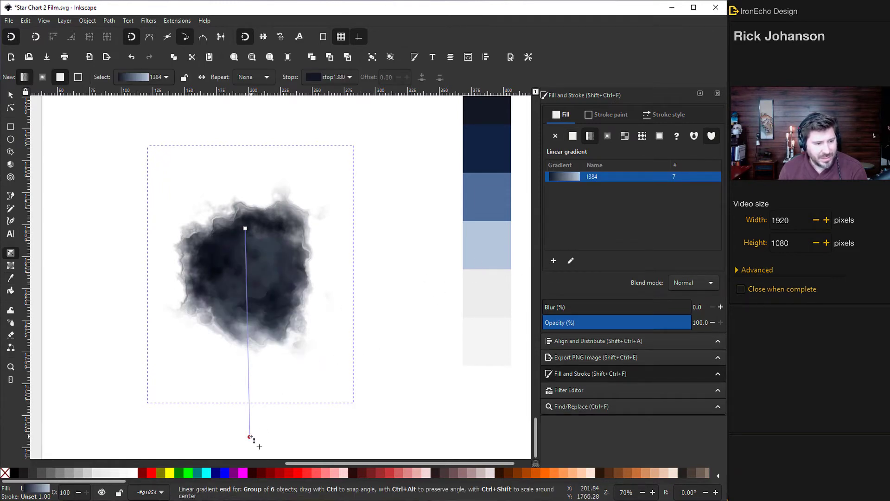
pyautogui.moveTo(630, 206); pyautogui.dragTo(624, 209)
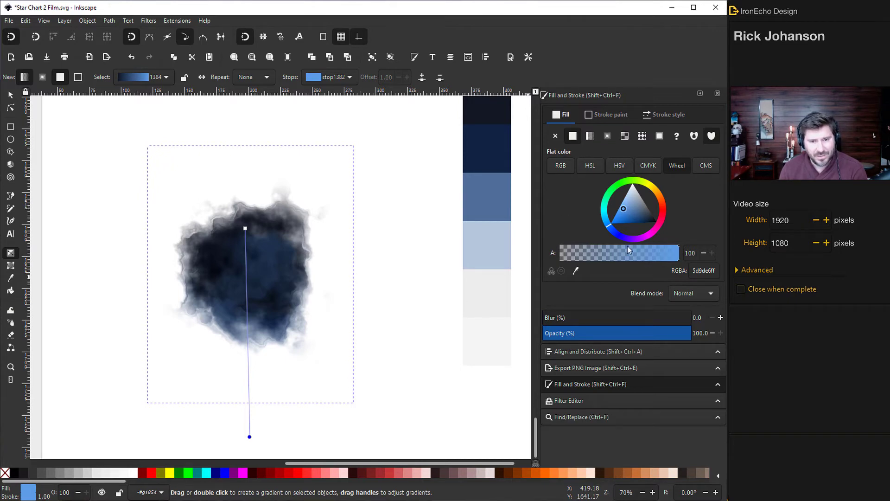
pyautogui.moveTo(250, 437); pyautogui.dragTo(240, 434)
pyautogui.click(648, 222)
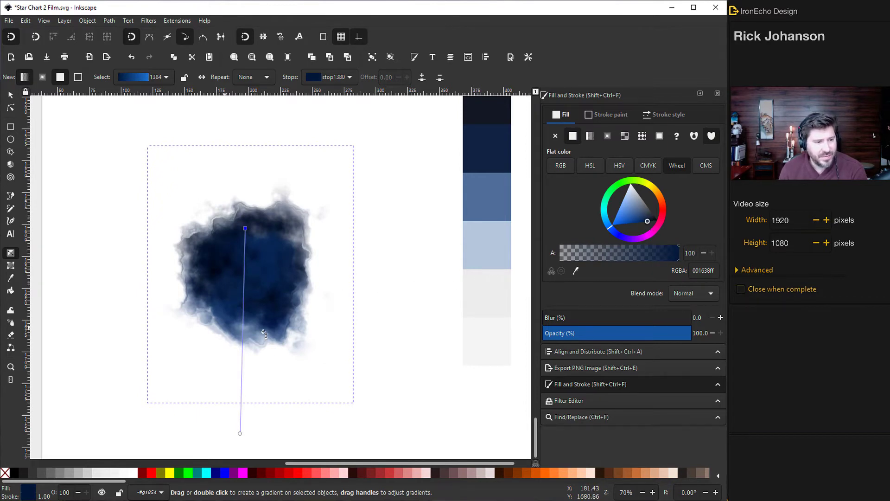
# Step: Add a dark blue 002658ff middle stop to the gradient and move it down to offset 0.31
pyautogui.doubleClick(245, 268)
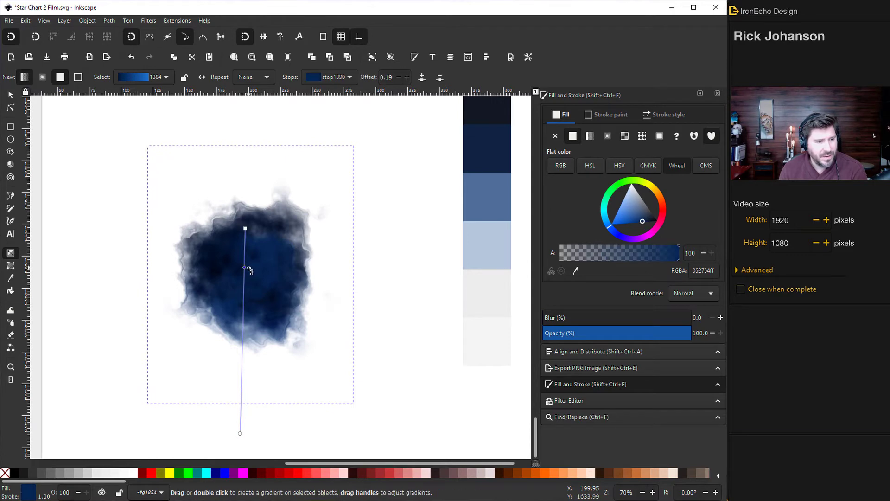
pyautogui.click(632, 219)
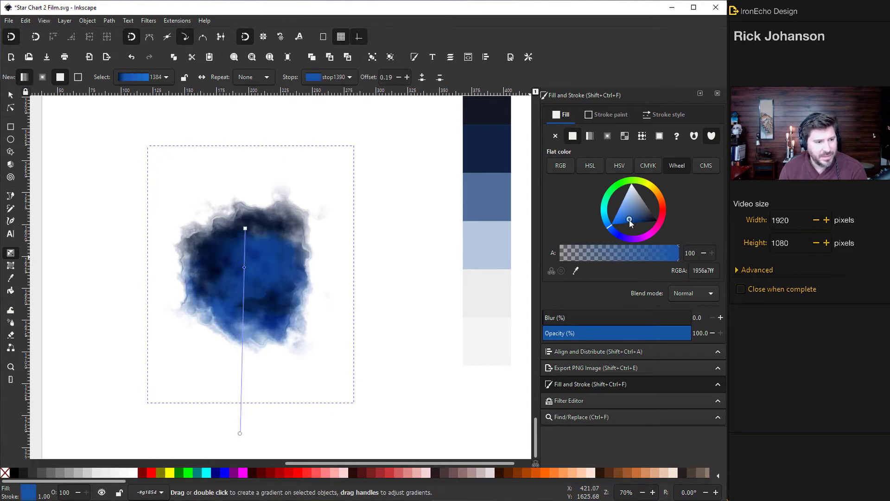
pyautogui.moveTo(629, 216)
pyautogui.mouseDown()
pyautogui.moveTo(637, 202)
pyautogui.moveTo(631, 220)
pyautogui.moveTo(645, 225)
pyautogui.mouseUp()
pyautogui.moveTo(244, 267); pyautogui.dragTo(260, 294)
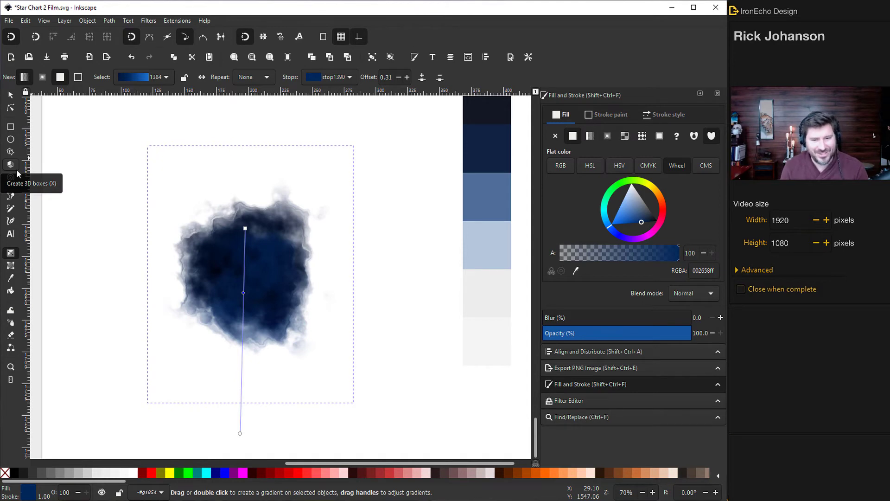
# Step: Save the poster, then draw a rectangle and set its opacity to 36.5
pyautogui.press('r')
pyautogui.hotkey('ctrl', 's')
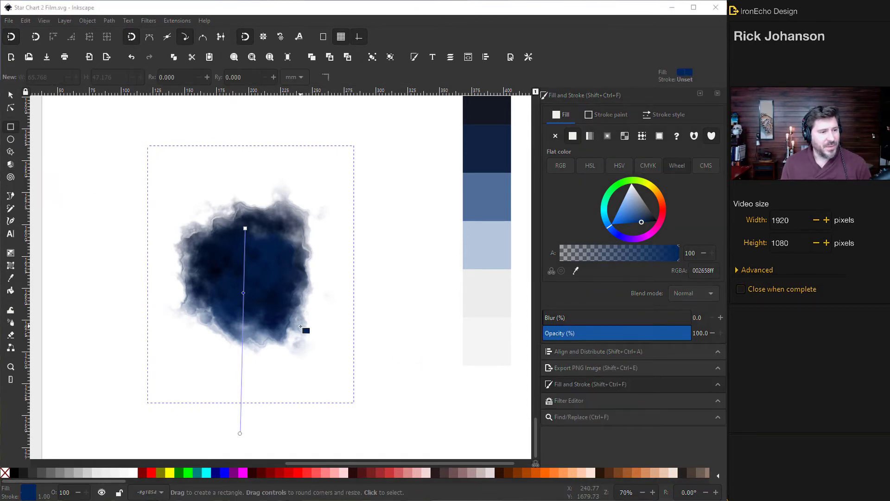
pyautogui.click(9, 127)
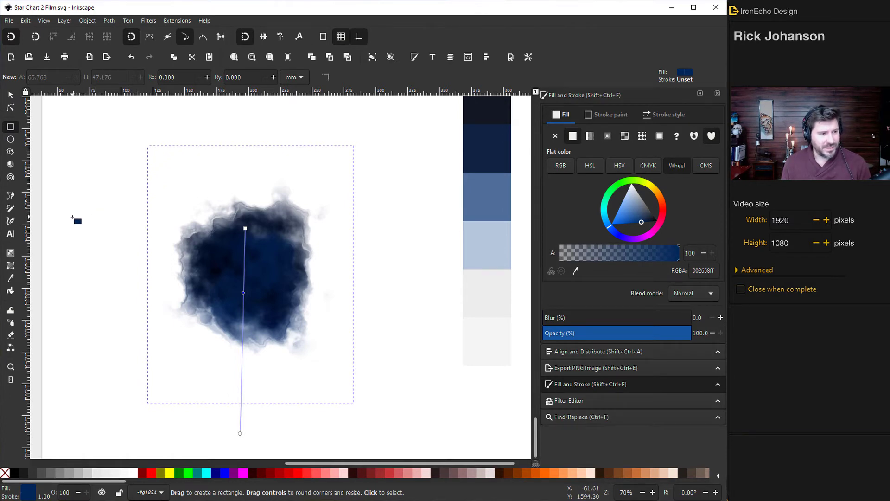
pyautogui.moveTo(72, 217); pyautogui.dragTo(155, 337)
pyautogui.moveTo(607, 337); pyautogui.dragTo(597, 336)
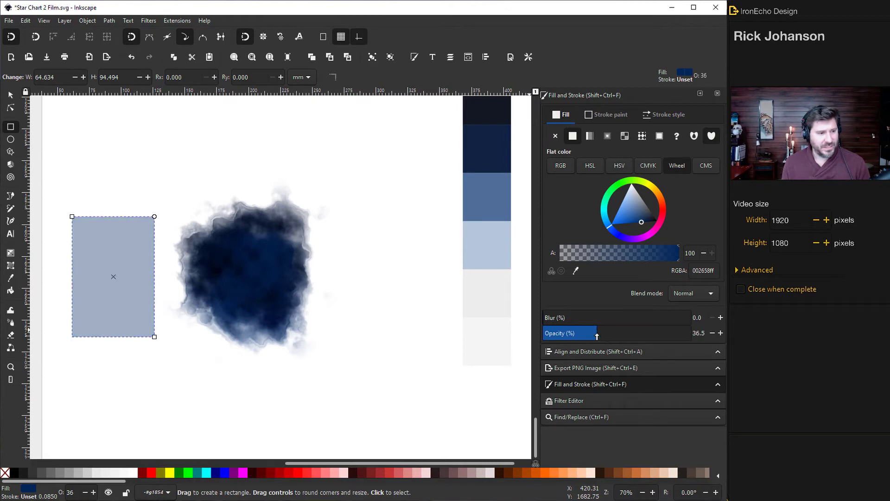
# Step: Move the translucent rectangle over the ink cloud and select both objects
pyautogui.click(11, 95)
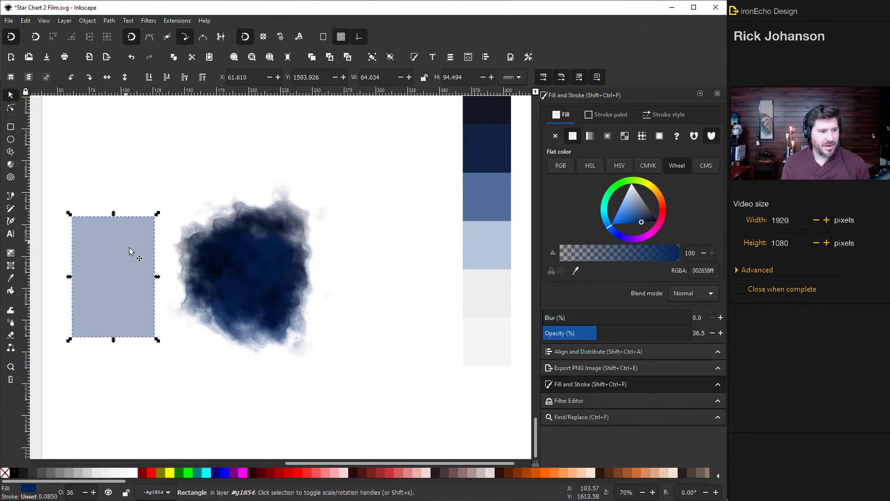
pyautogui.moveTo(130, 252)
pyautogui.mouseDown()
pyautogui.moveTo(252, 265)
pyautogui.moveTo(261, 281)
pyautogui.mouseUp()
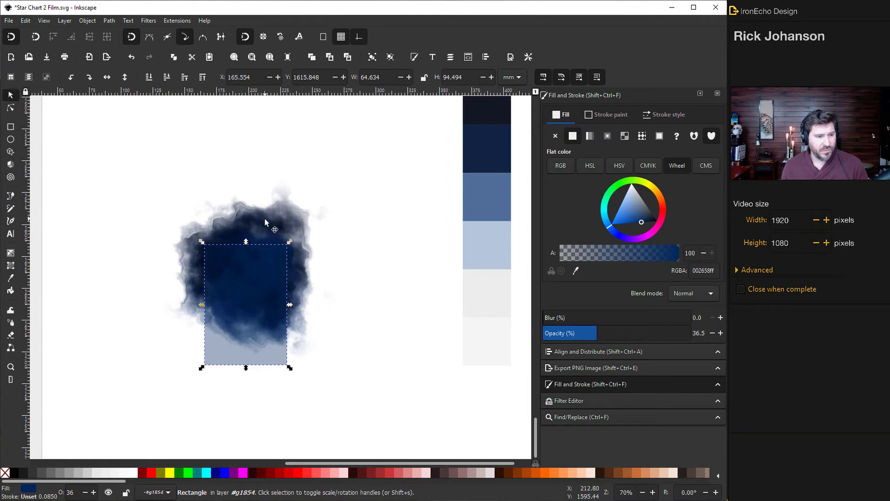
pyautogui.click(211, 353)
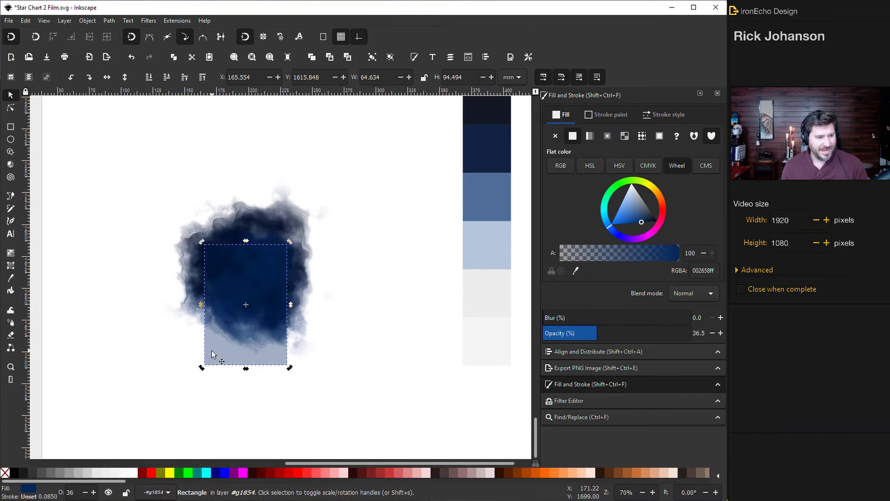
pyautogui.keyDown('shift'); pyautogui.click(275, 231); pyautogui.keyUp('shift')
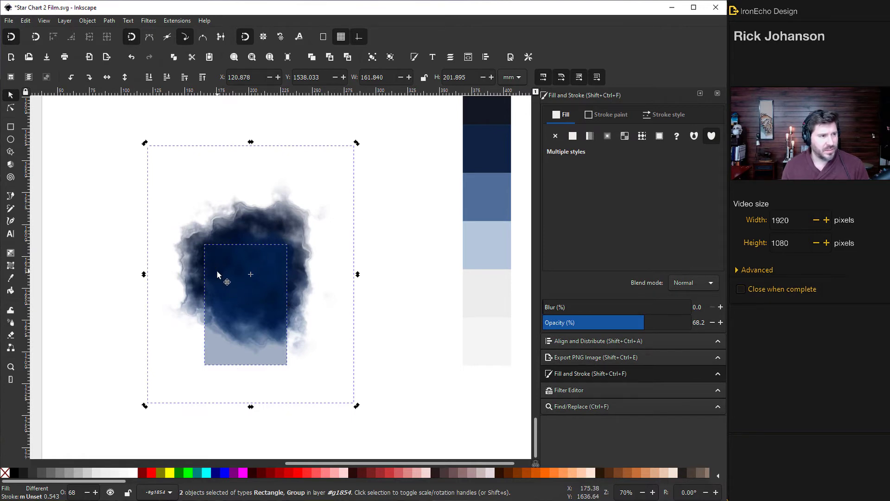
# Step: Clip the ink cloud to the rectangle and convert the clipped cloud to a path
pyautogui.click(87, 21)
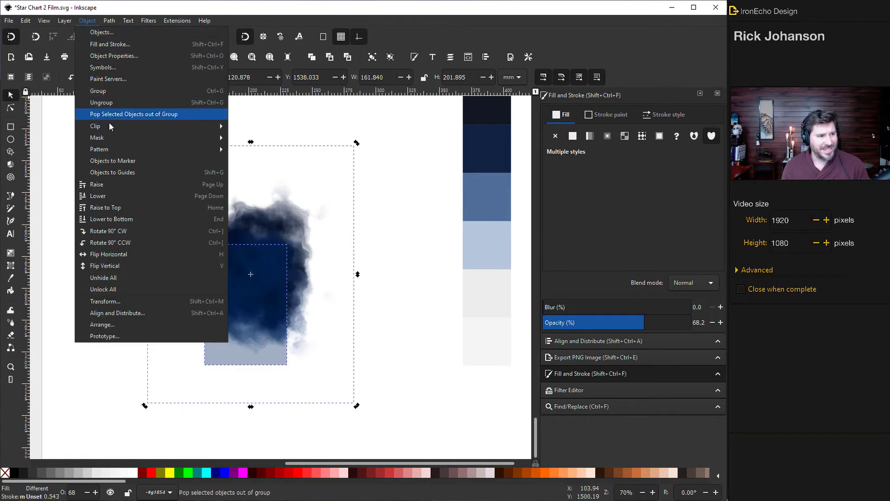
pyautogui.moveTo(110, 126)
pyautogui.click(248, 128)
pyautogui.press('Escape')
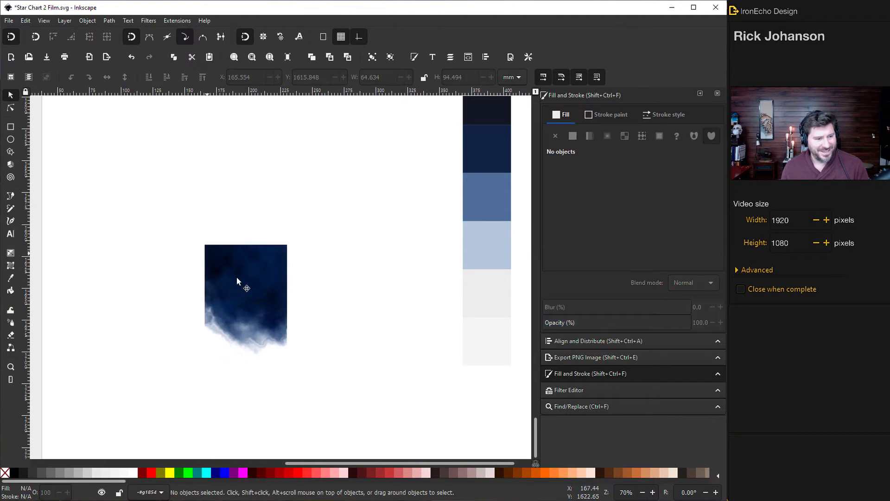
pyautogui.click(247, 282)
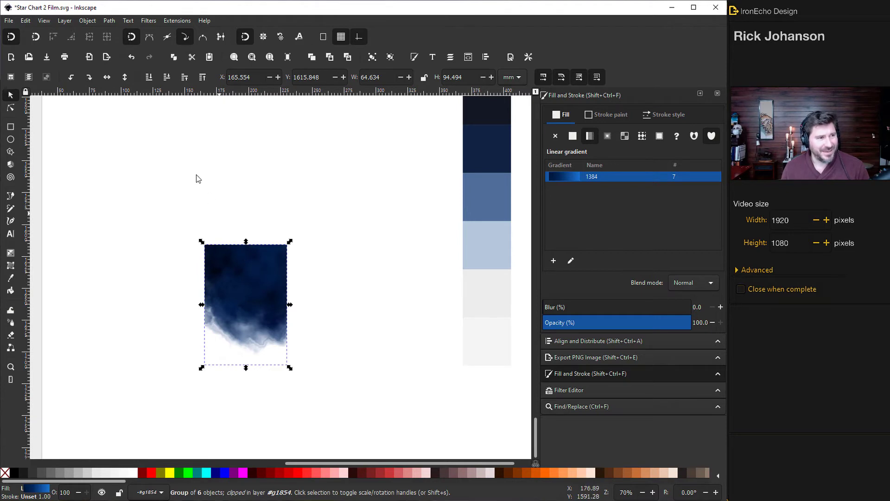
pyautogui.click(110, 21)
pyautogui.click(119, 33)
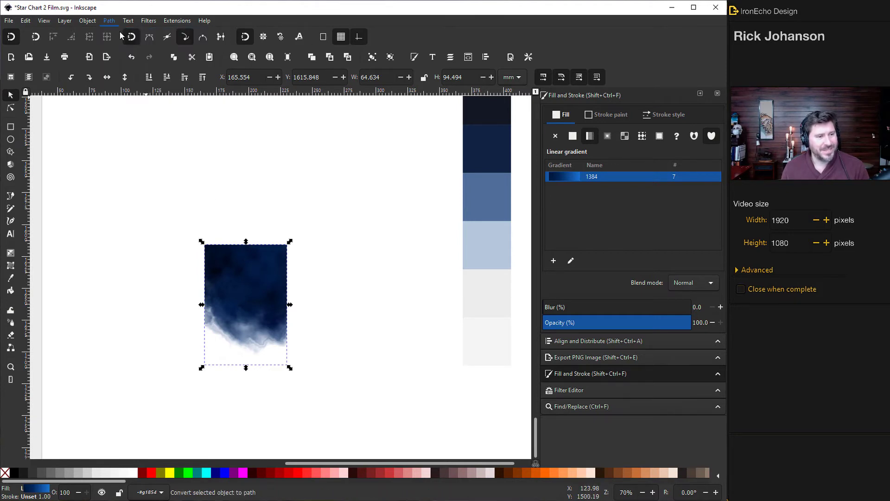
# Step: Enlarge the clipped cloud over the upper background, save, and switch to Stellarium Web
pyautogui.moveTo(201, 242); pyautogui.dragTo(156, 186)
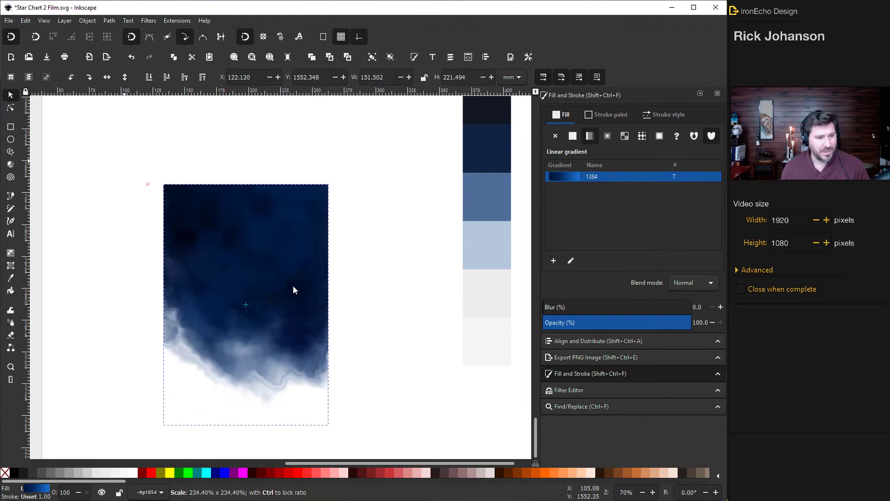
pyautogui.keyDown('ctrl'); pyautogui.scroll(-4, 305, 302); pyautogui.keyUp('ctrl')
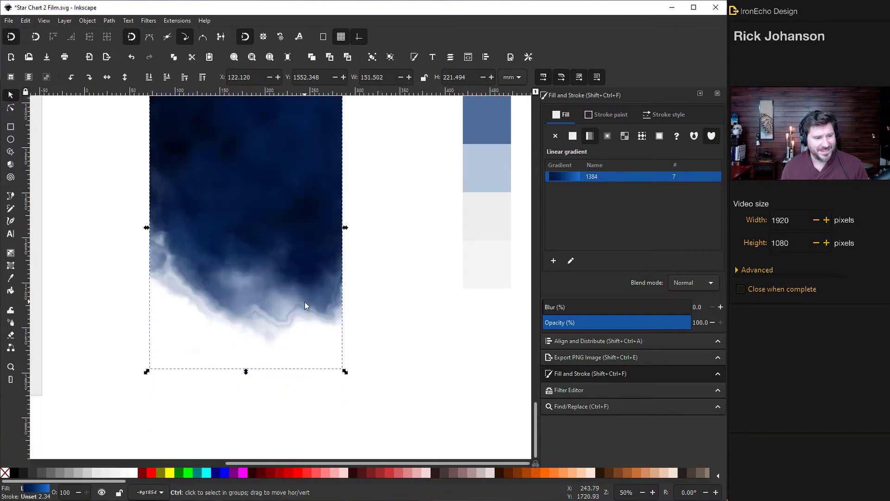
pyautogui.moveTo(296, 278); pyautogui.dragTo(178, 223)
pyautogui.moveTo(204, 269); pyautogui.dragTo(224, 301)
pyautogui.moveTo(204, 253); pyautogui.dragTo(219, 282)
pyautogui.hotkey('ctrl', 's')
pyautogui.keyDown('ctrl'); pyautogui.scroll(2, 192, 210); pyautogui.keyUp('ctrl')
pyautogui.click(167, 266)
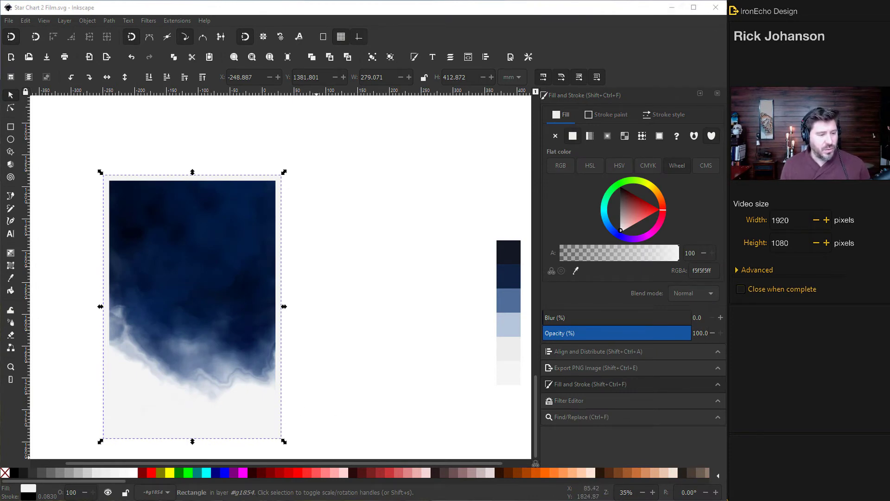
pyautogui.hotkey('alt', 'Tab')
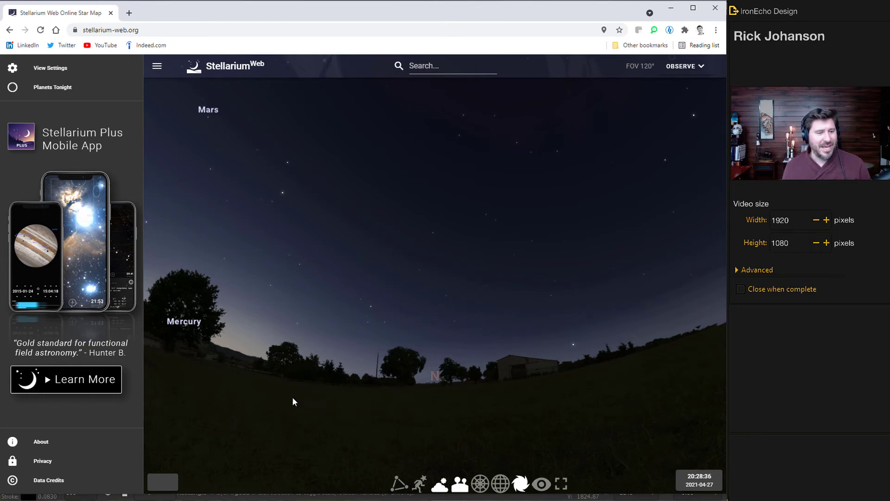
# Step: Check the observing location without changes, then hide the landscape from the sky view
pyautogui.click(166, 481)
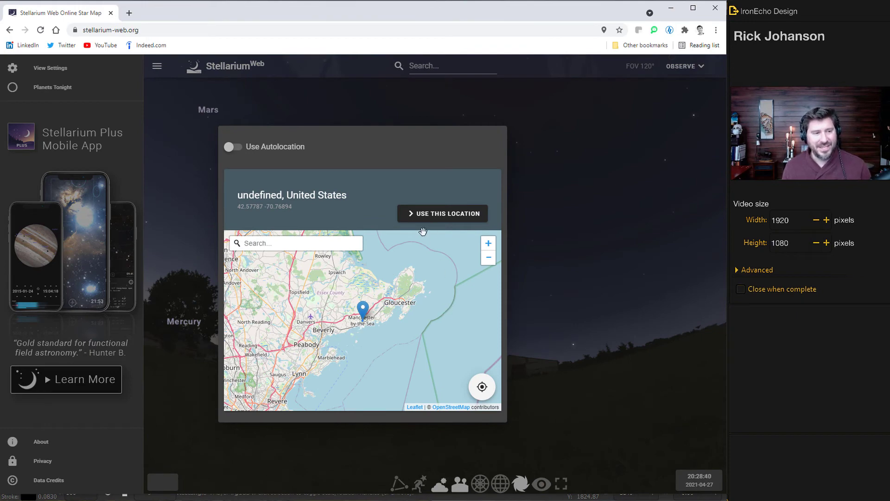
pyautogui.click(556, 211)
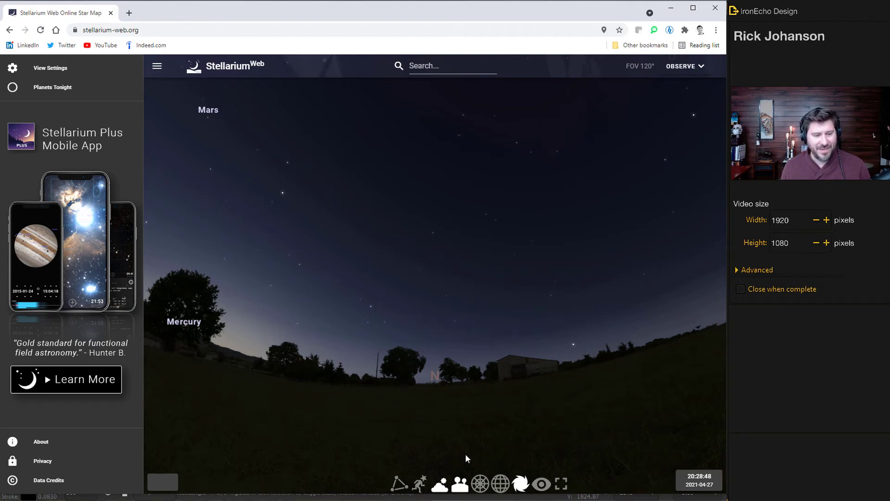
pyautogui.click(462, 488)
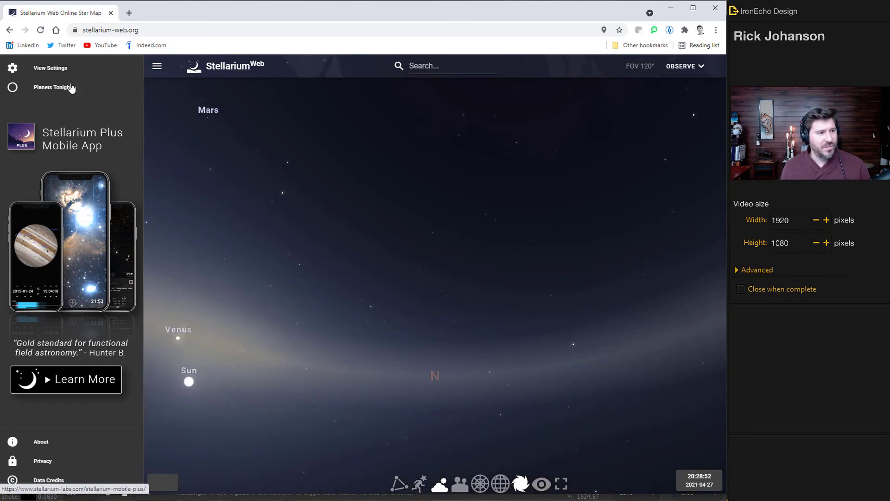
# Step: Hide the Milky Way and the DSS survey imagery in the view settings
pyautogui.click(55, 69)
pyautogui.click(231, 242)
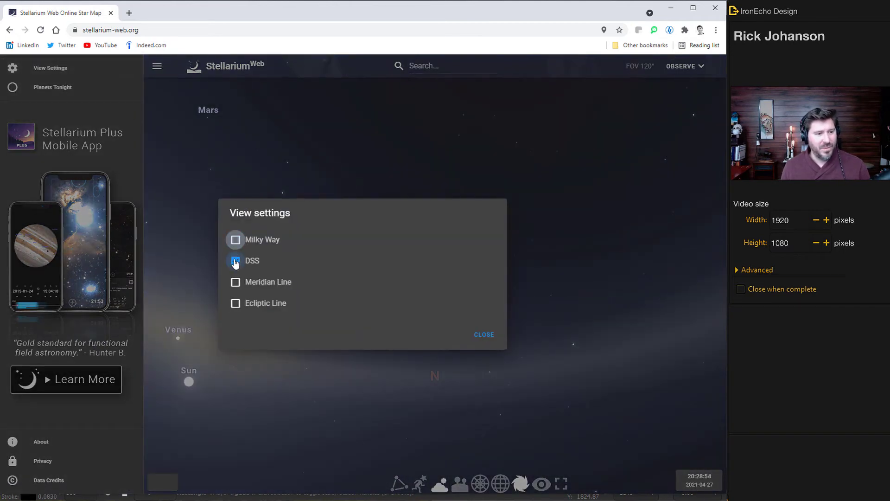
pyautogui.click(237, 261)
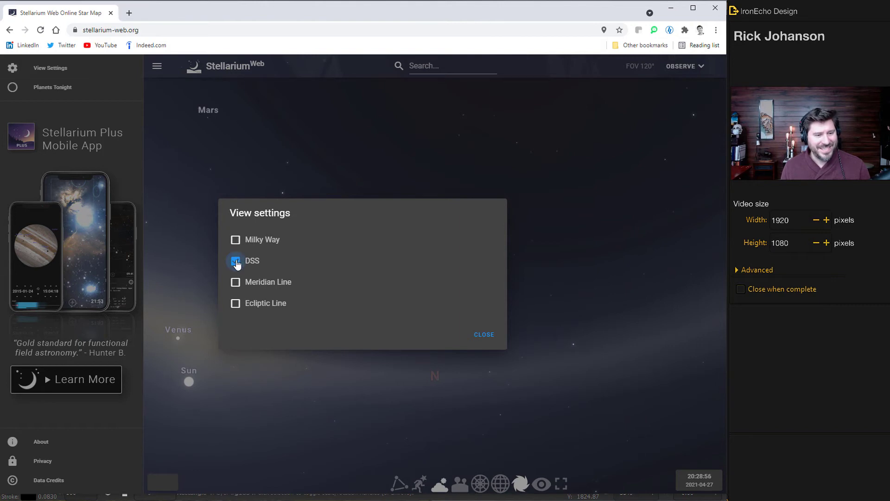
pyautogui.click(481, 336)
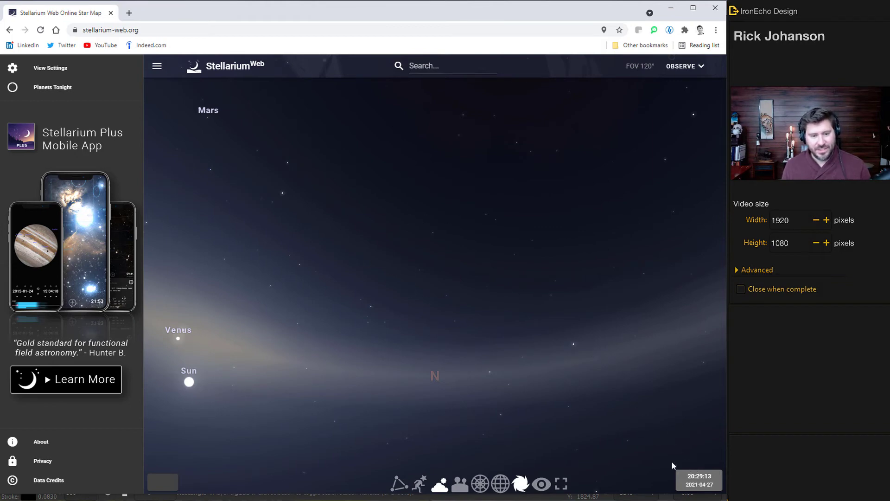
# Step: Move the time later to 21:33, turn off atmosphere and deep sky objects, and pan upward
pyautogui.click(697, 478)
pyautogui.moveTo(602, 442); pyautogui.dragTo(609, 440)
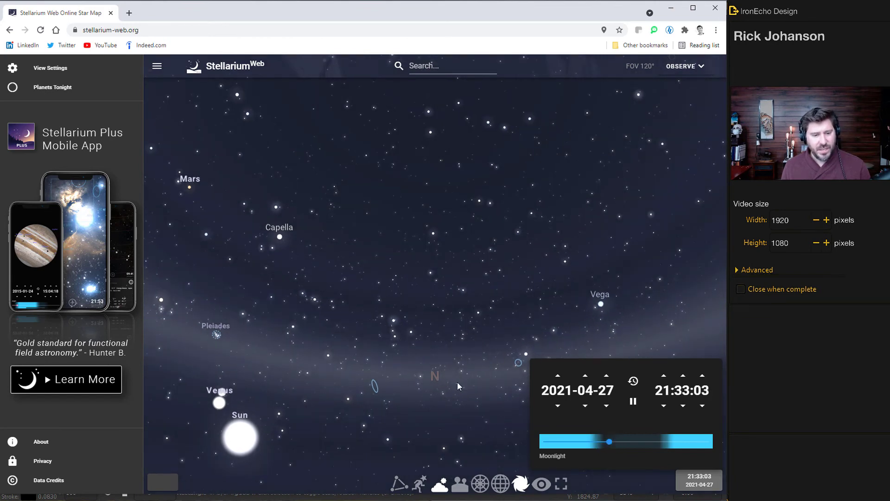
pyautogui.click(438, 486)
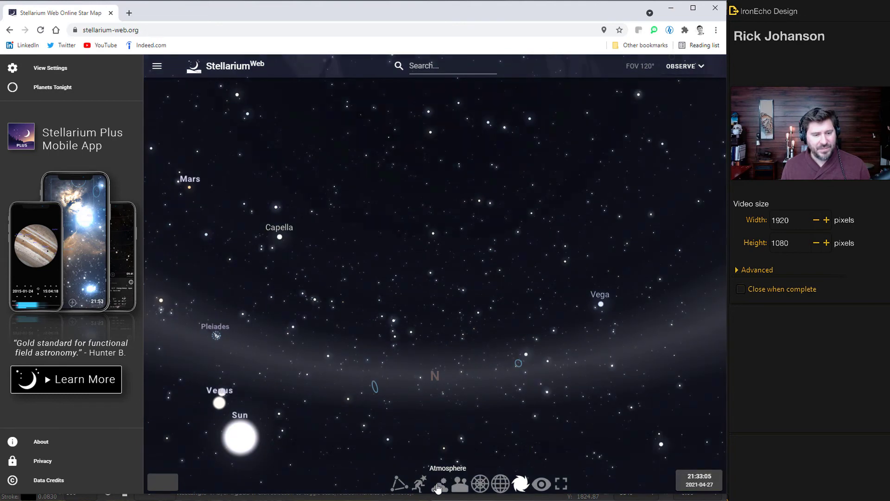
pyautogui.click(520, 485)
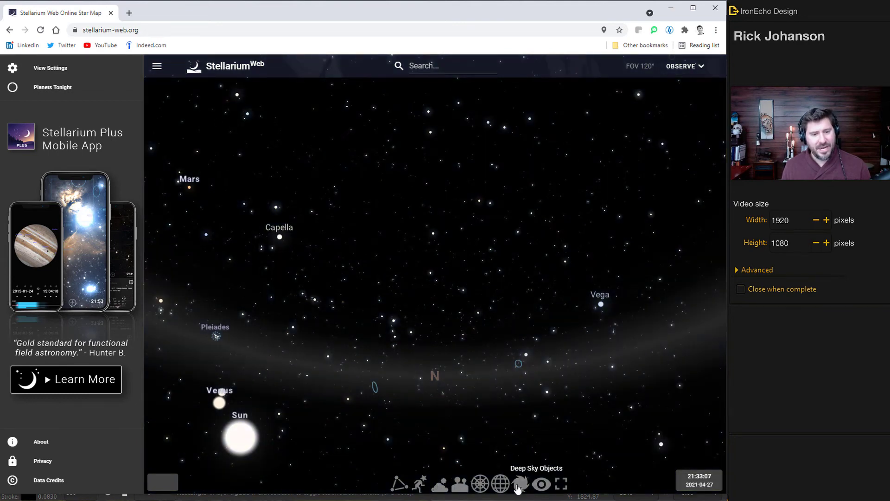
pyautogui.moveTo(434, 211); pyautogui.dragTo(411, 325)
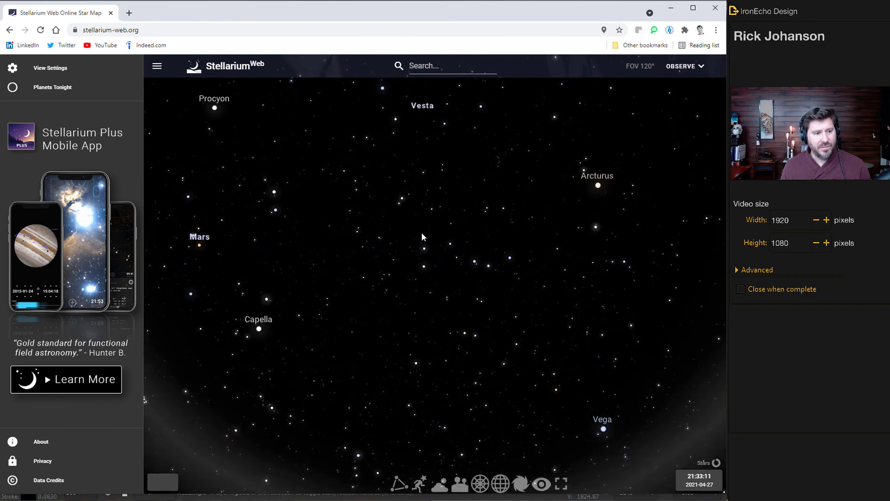
pyautogui.moveTo(422, 232)
pyautogui.mouseDown()
pyautogui.moveTo(434, 235)
pyautogui.moveTo(414, 232)
pyautogui.mouseUp()
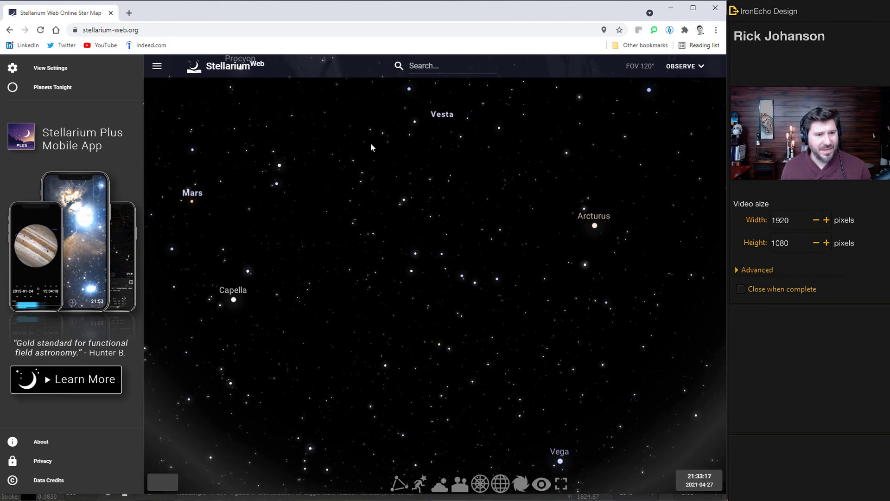
# Step: Frame Procyon, Vesta, Capella and Arcturus, and hide the side panel so the map fills the window
pyautogui.moveTo(260, 231); pyautogui.dragTo(224, 250)
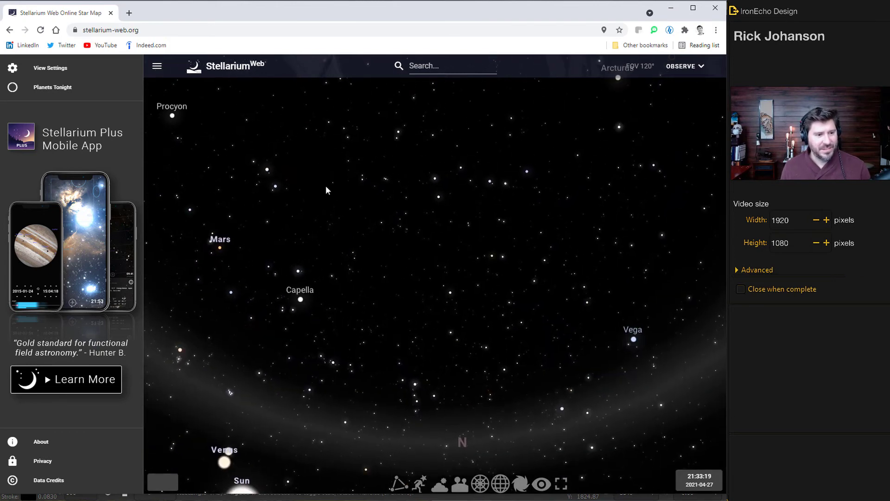
pyautogui.moveTo(327, 189); pyautogui.dragTo(302, 261)
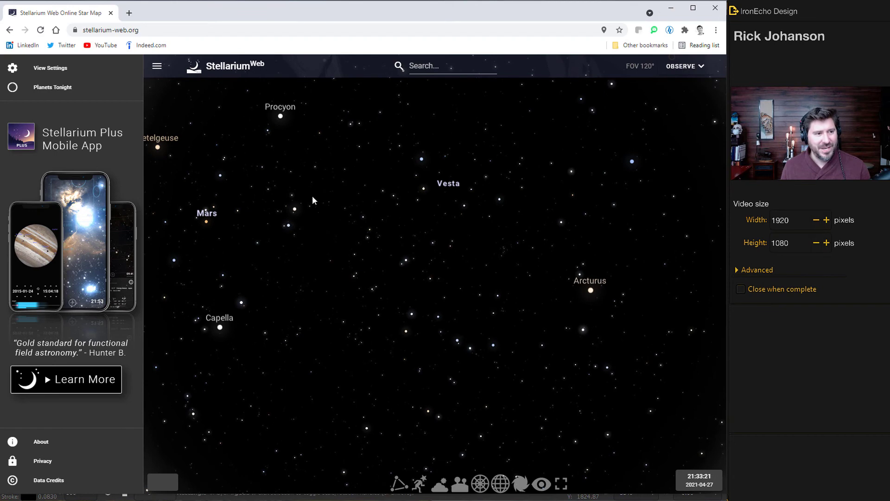
pyautogui.moveTo(313, 196); pyautogui.dragTo(357, 300)
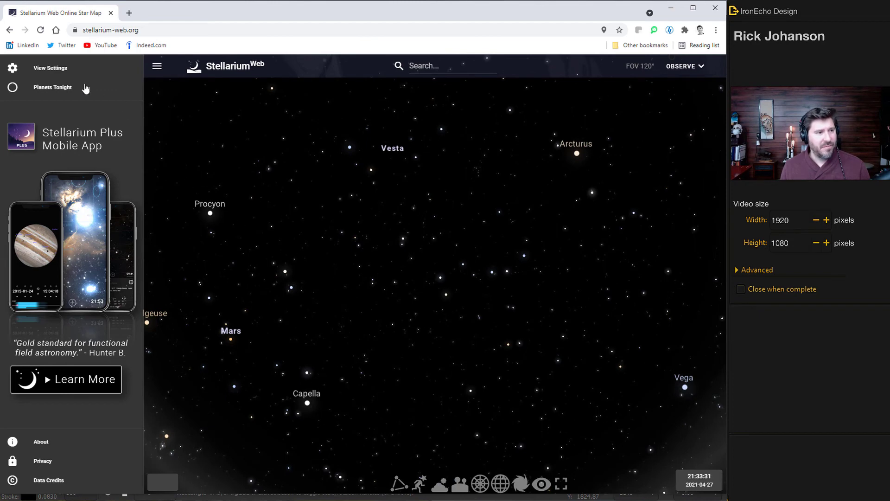
pyautogui.click(157, 69)
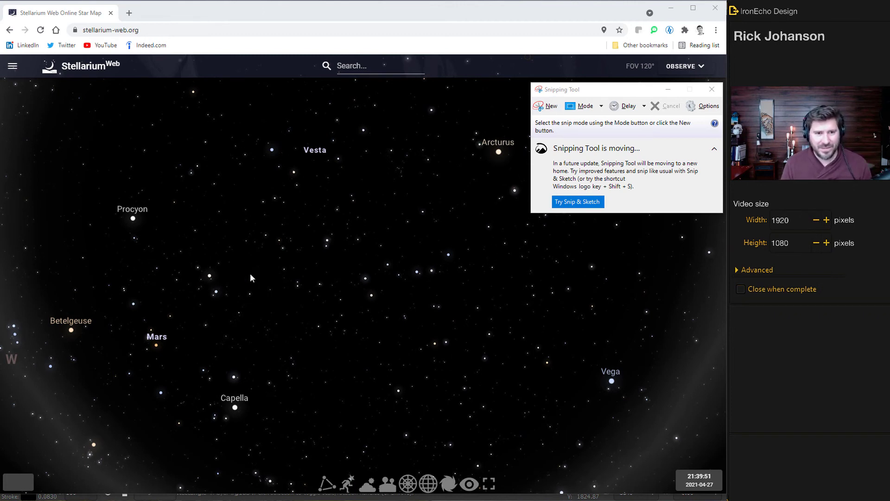
# Step: Capture a Snipping Tool screenshot of the star field from Vesta down to Capella
pyautogui.click(547, 106)
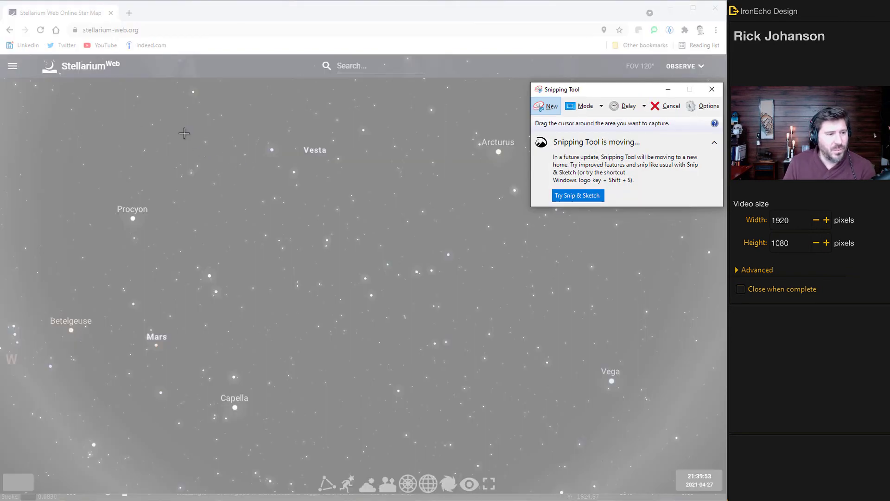
pyautogui.moveTo(175, 87); pyautogui.dragTo(459, 464)
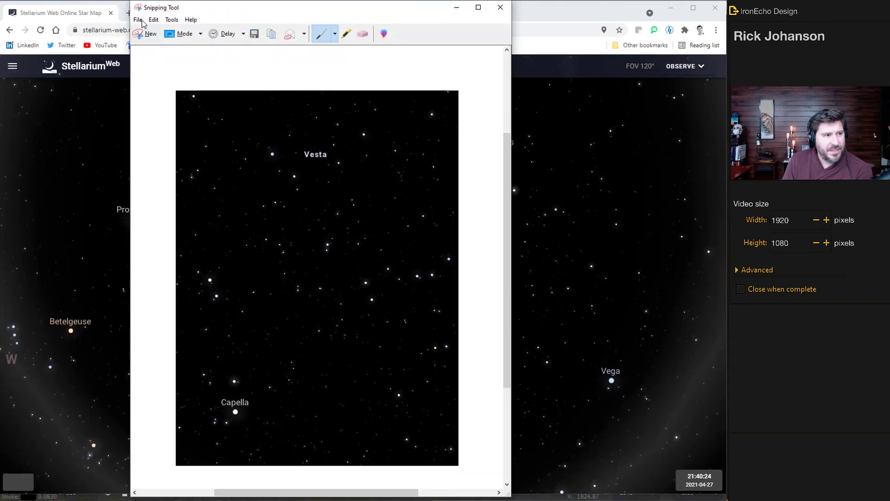
pyautogui.click(141, 20)
pyautogui.press('Escape')
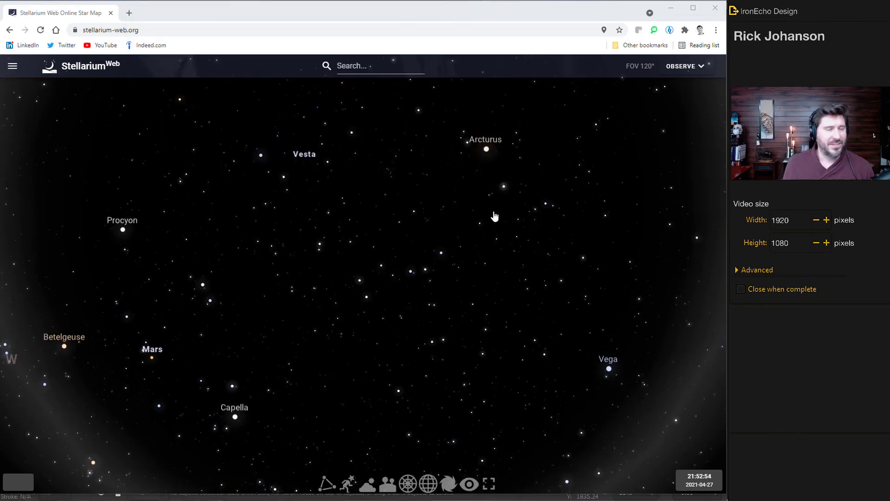
# Step: Embed the star-field snip in the Inkscape canvas and move it beside the poster page
pyautogui.click(671, 8)
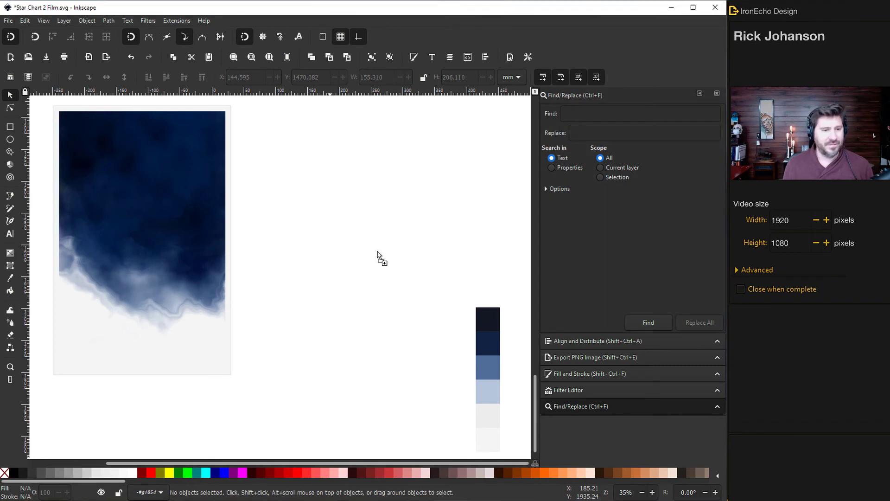
pyautogui.moveTo(359, 241); pyautogui.dragTo(360, 244)
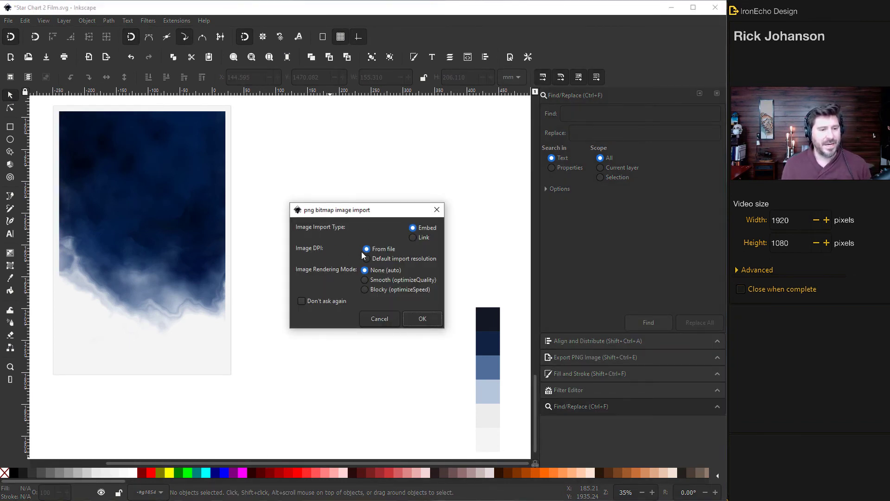
pyautogui.click(423, 320)
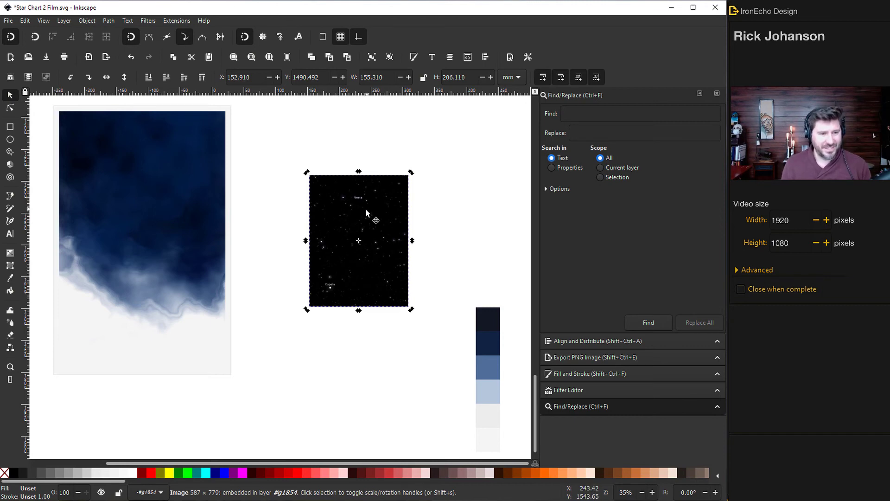
pyautogui.moveTo(365, 213); pyautogui.dragTo(308, 265)
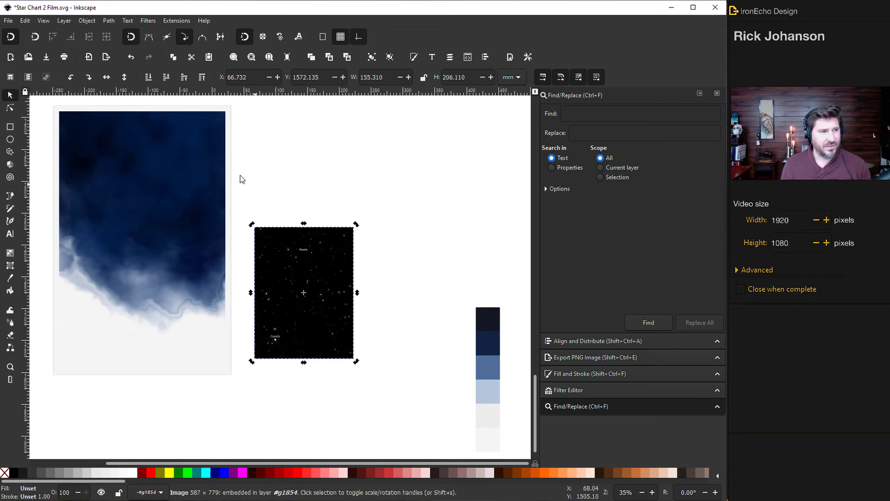
# Step: Trace the star image with Invert image at brightness threshold 0.200 and separate the trace from the original
pyautogui.click(112, 22)
pyautogui.click(124, 58)
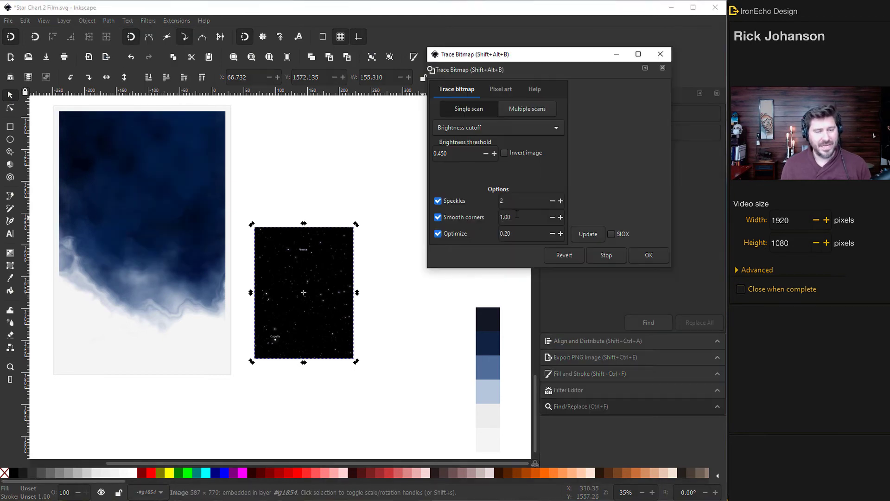
pyautogui.moveTo(496, 55); pyautogui.dragTo(489, 57)
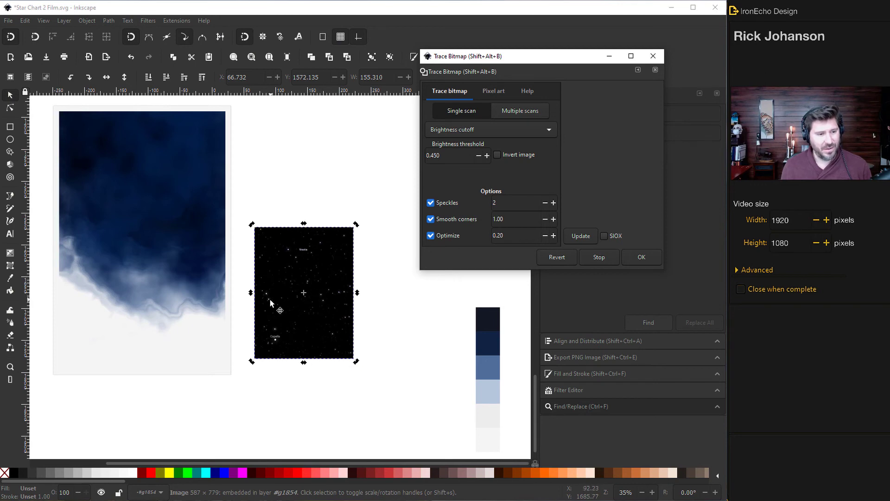
pyautogui.click(498, 155)
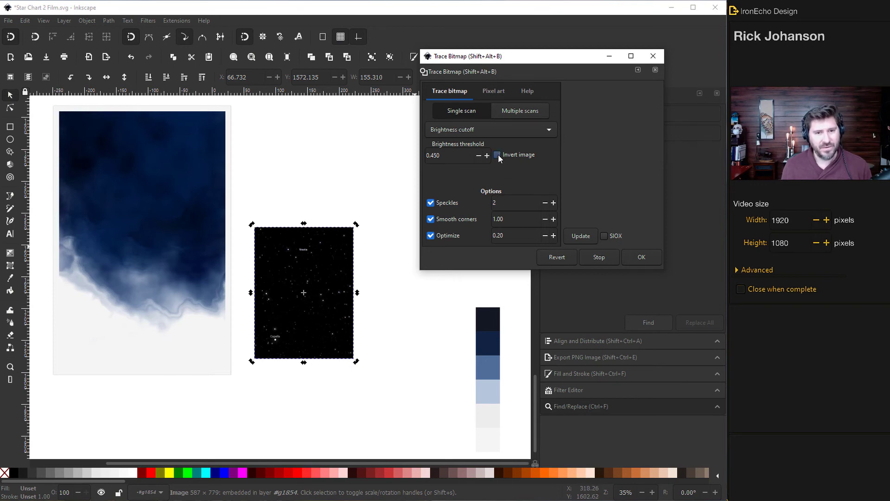
pyautogui.click(578, 235)
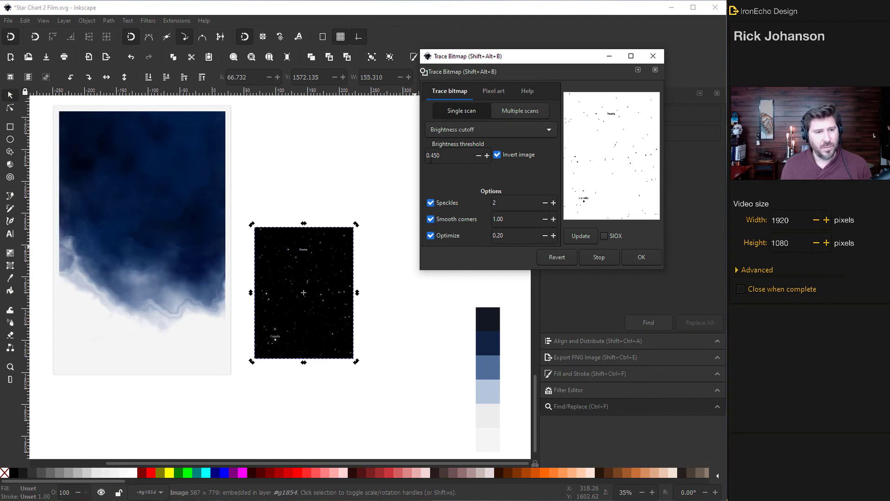
pyautogui.click(480, 156)
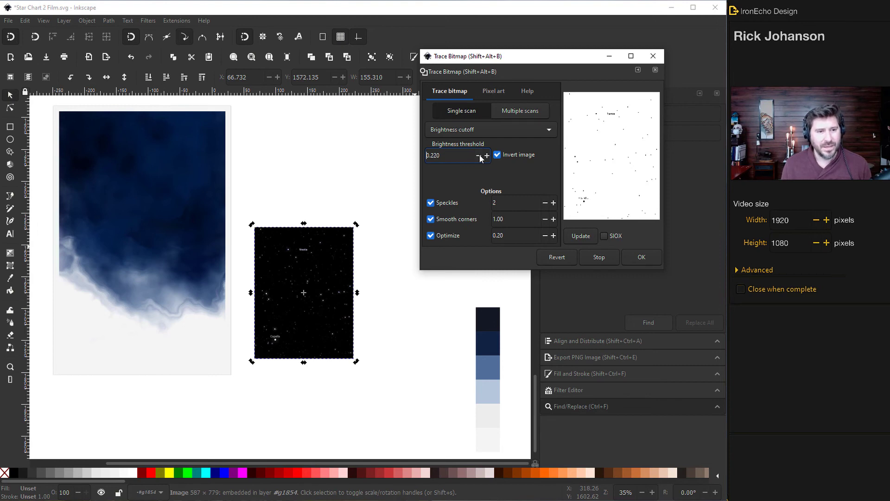
pyautogui.click(579, 234)
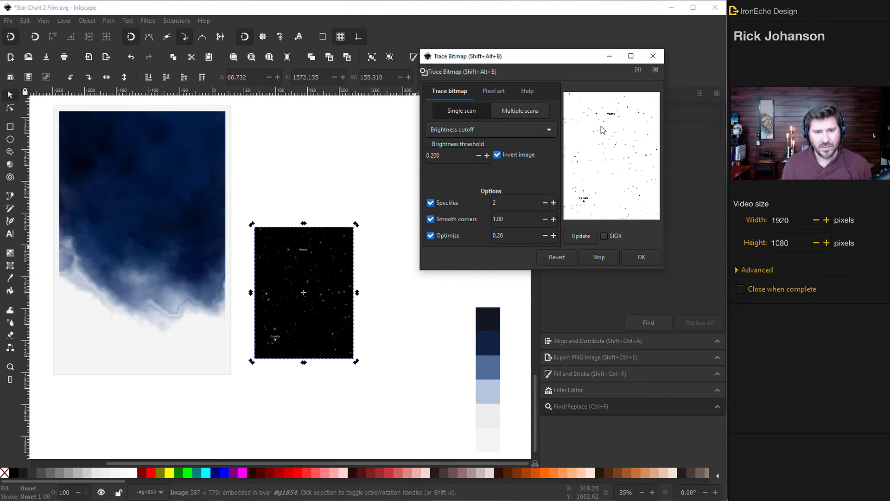
pyautogui.click(642, 257)
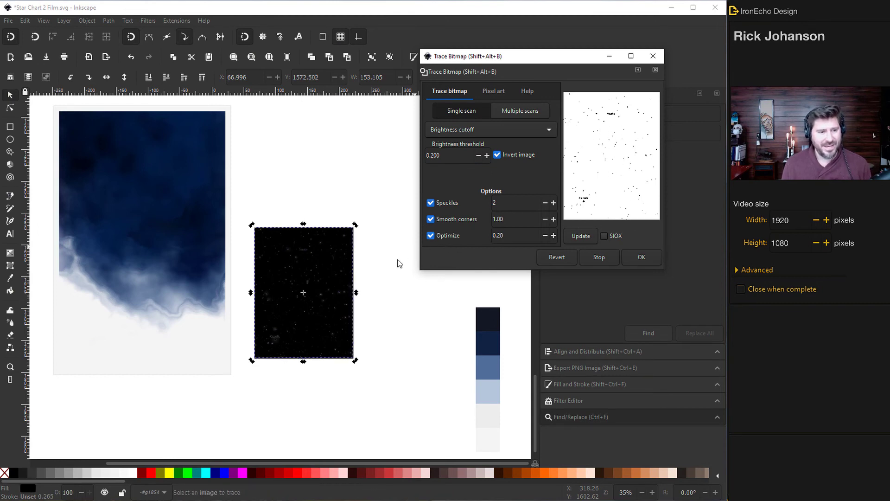
pyautogui.moveTo(330, 289)
pyautogui.mouseDown()
pyautogui.moveTo(332, 158)
pyautogui.moveTo(310, 200)
pyautogui.mouseUp()
pyautogui.moveTo(299, 329); pyautogui.dragTo(302, 369)
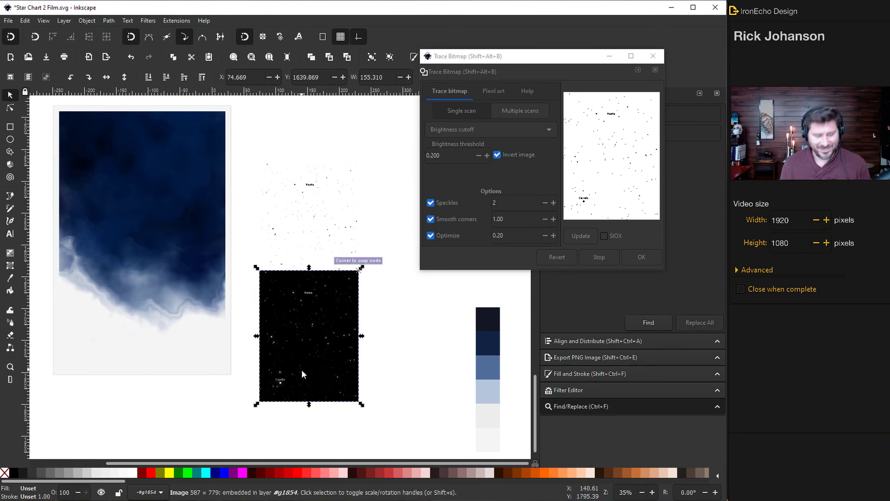
# Step: Delete the original star screenshot and move the traced star chart up and right
pyautogui.press('Delete')
pyautogui.click(653, 56)
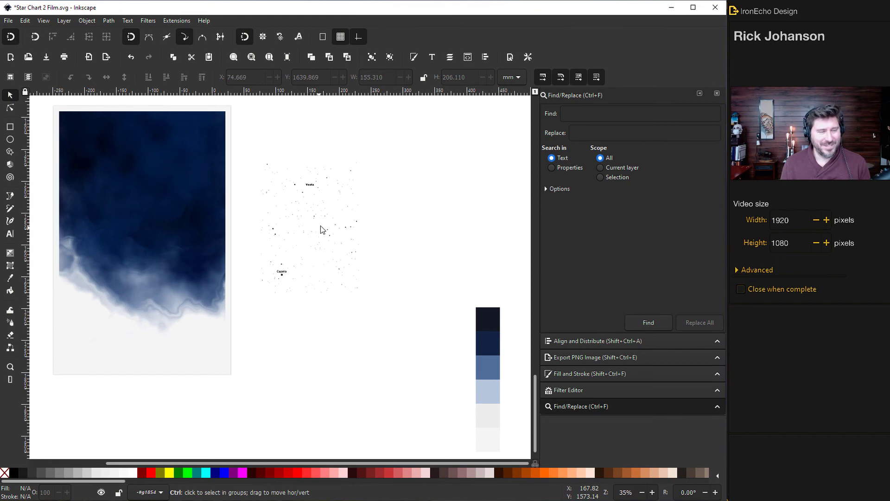
pyautogui.scroll(3, 320, 230)
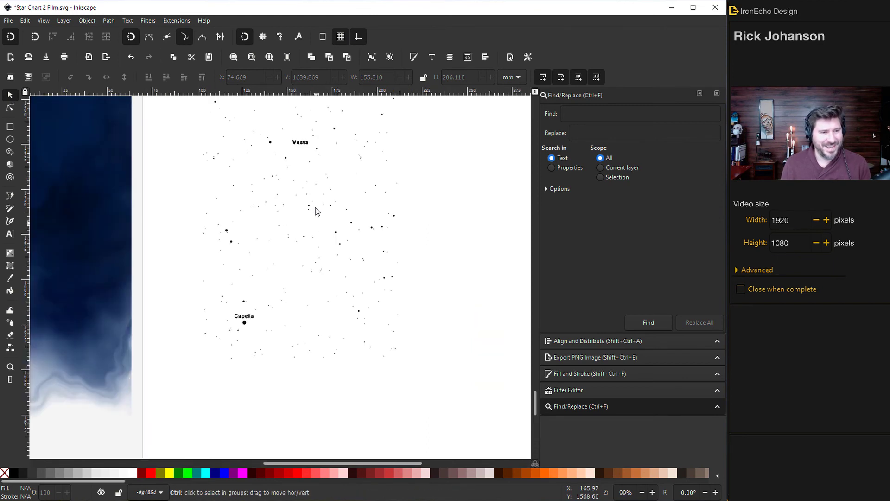
pyautogui.scroll(5, 322, 225)
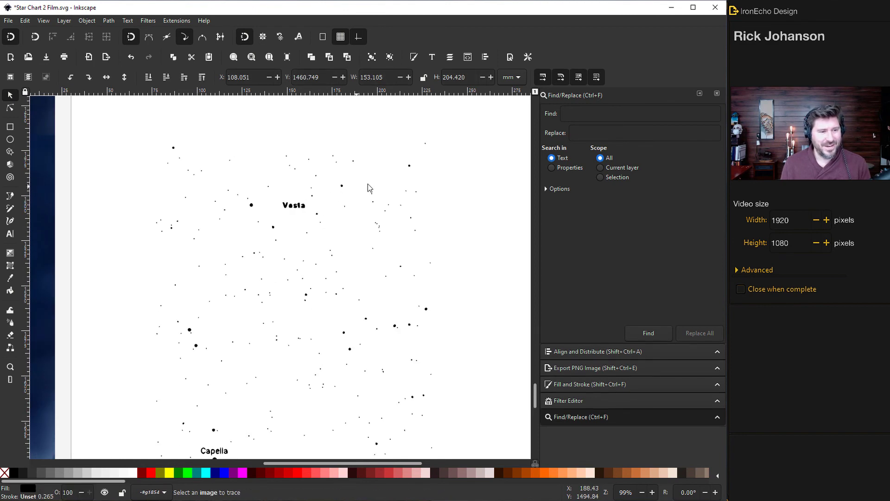
pyautogui.moveTo(301, 209); pyautogui.dragTo(337, 178)
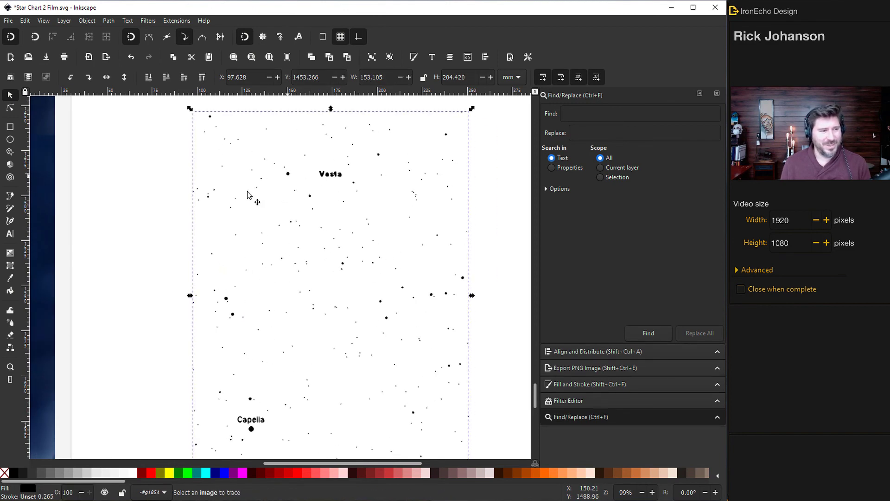
# Step: Remove the Vesta label from the traced star path using the Node tool
pyautogui.click(11, 109)
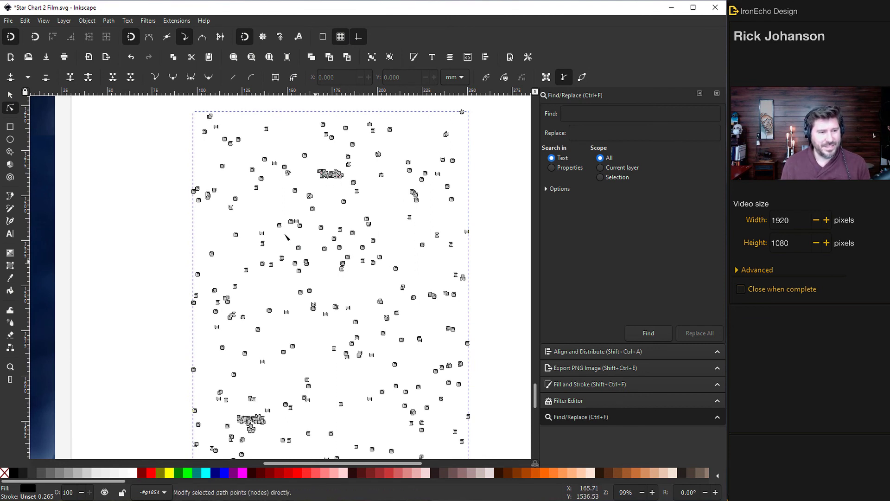
pyautogui.moveTo(32, 99); pyautogui.dragTo(176, 380)
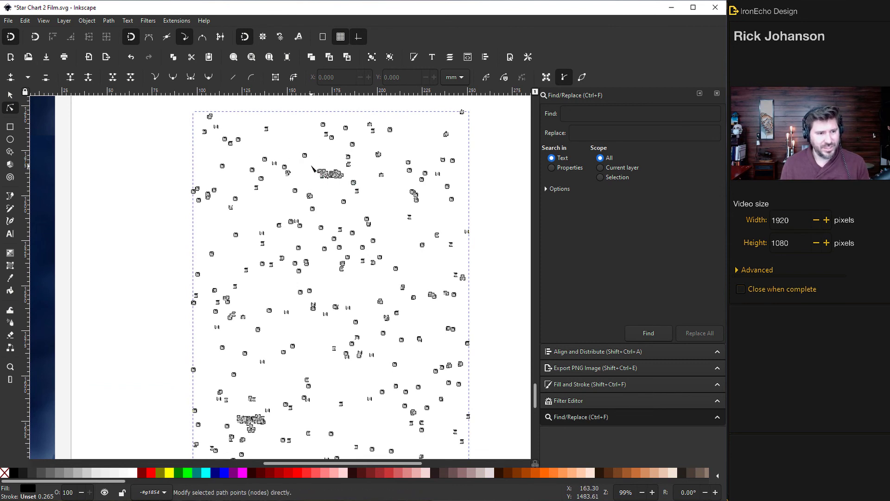
pyautogui.moveTo(311, 166); pyautogui.dragTo(346, 183)
pyautogui.press('Escape')
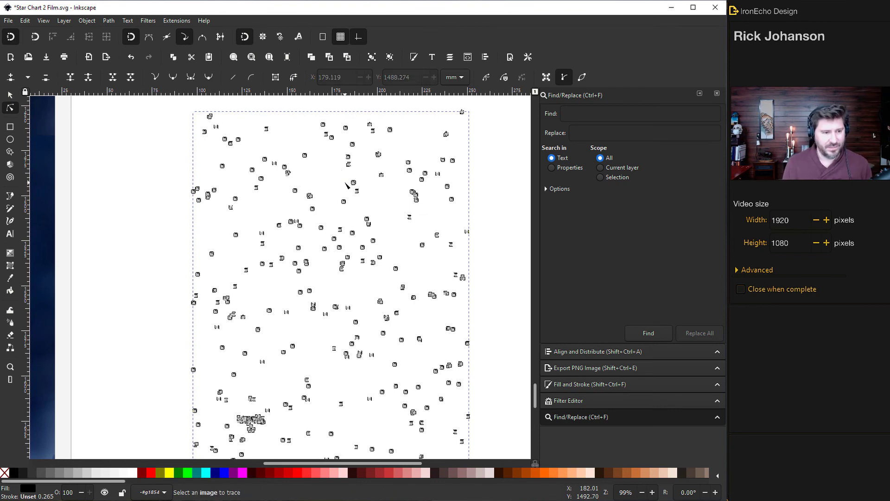
pyautogui.scroll(-10, 292, 236)
pyautogui.click(9, 94)
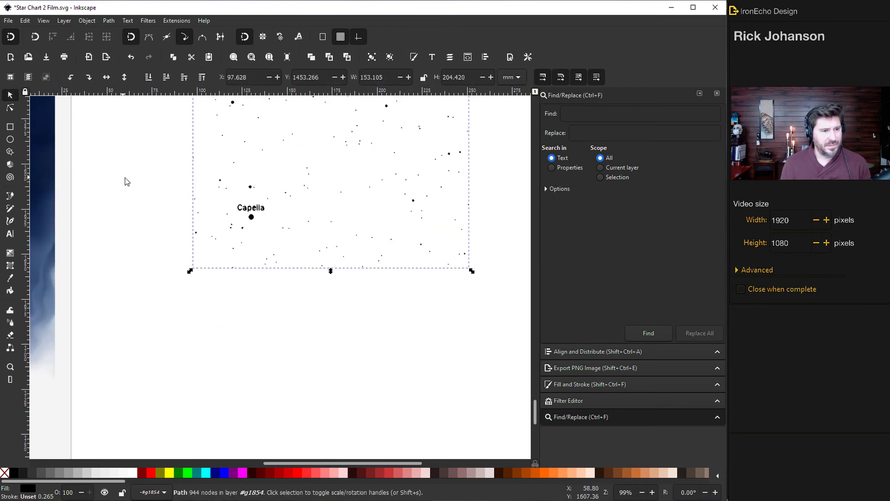
pyautogui.click(123, 179)
pyautogui.scroll(3, 259, 233)
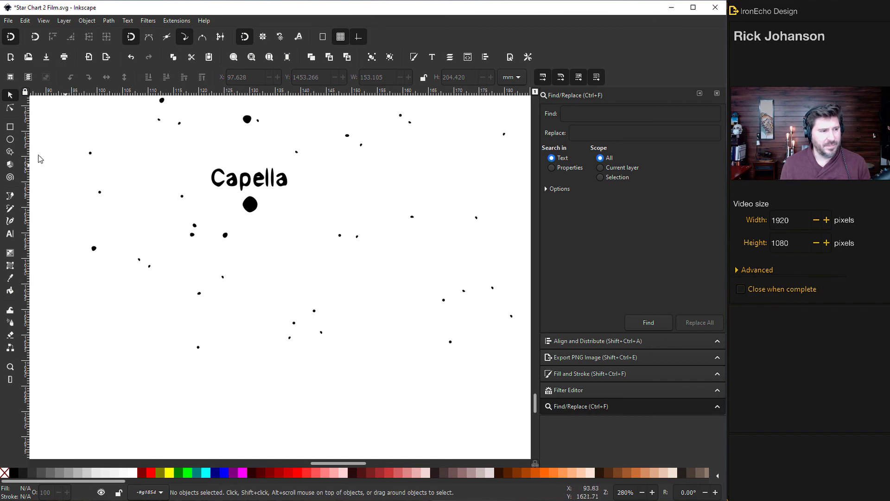
# Step: Delete the Capella label's nodes from the star path and save Star Chart 2 Film.svg
pyautogui.hotkey('ctrl', 'a')
pyautogui.click(10, 108)
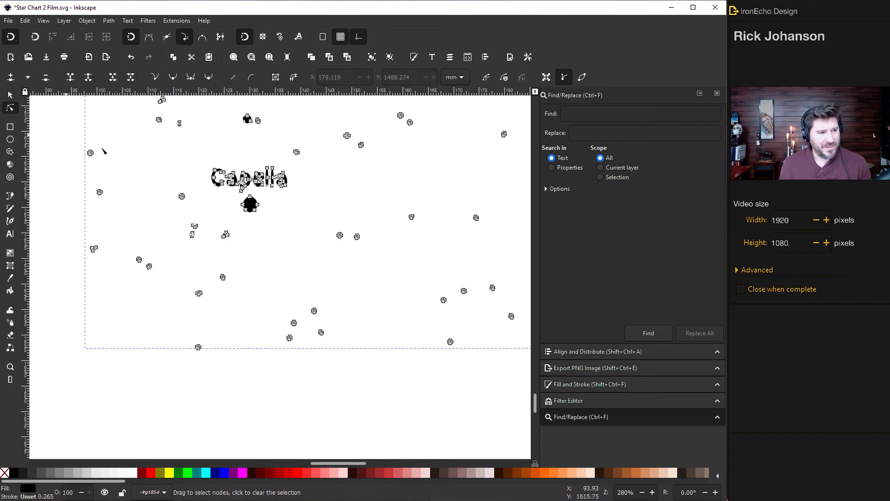
pyautogui.moveTo(198, 157); pyautogui.dragTo(298, 197)
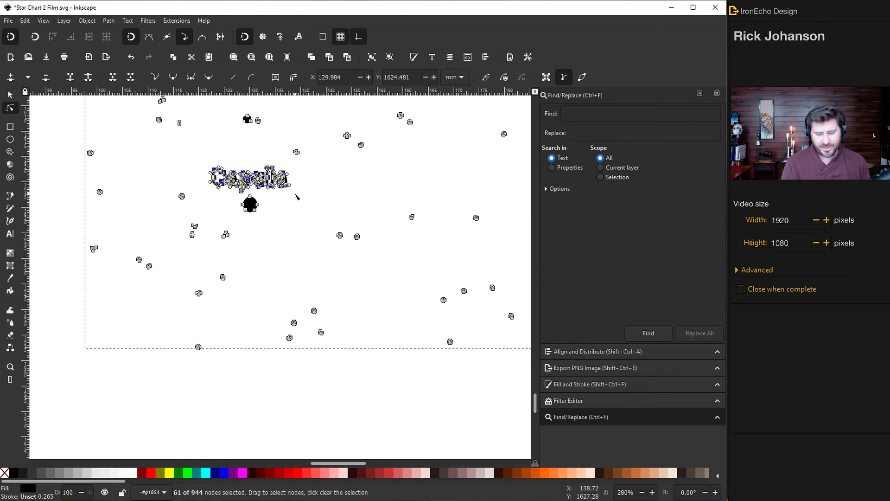
pyautogui.press('Delete')
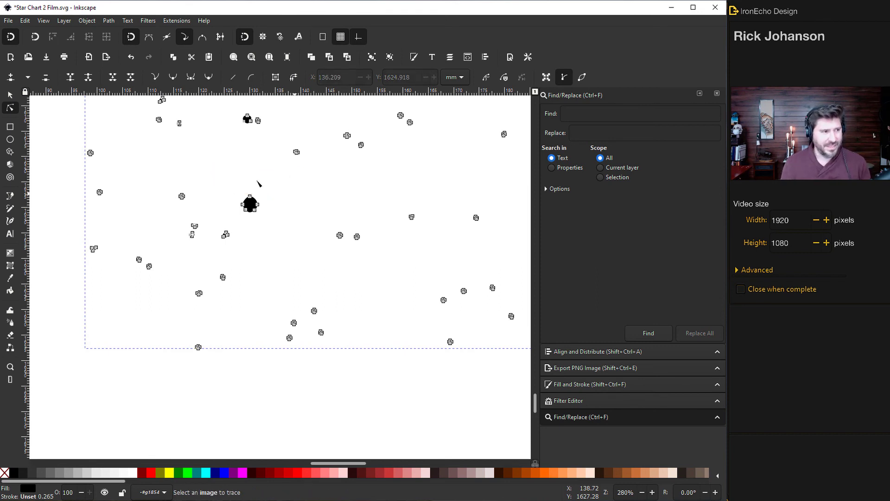
pyautogui.press('s')
pyautogui.scroll(-5, 333, 277)
pyautogui.hotkey('ctrl', 's')
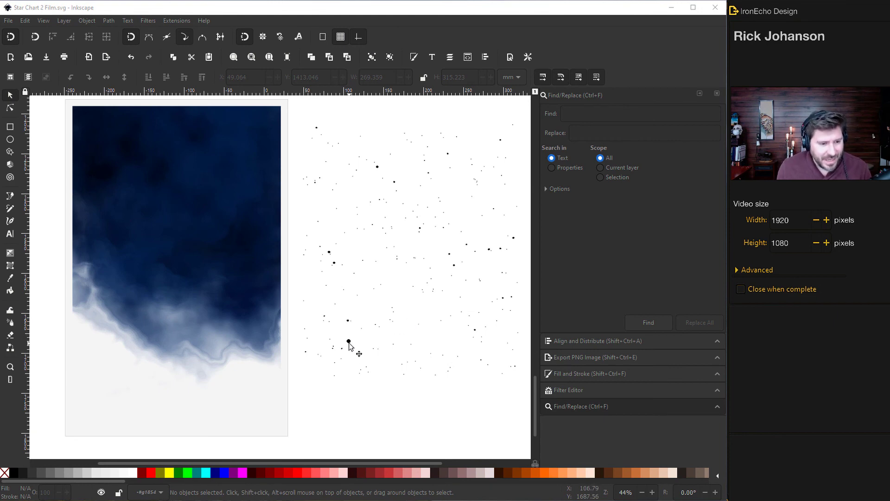
# Step: Position the traced star field over the deep-blue watercolour sky, nudging it left and down
pyautogui.moveTo(344, 344); pyautogui.dragTo(96, 302)
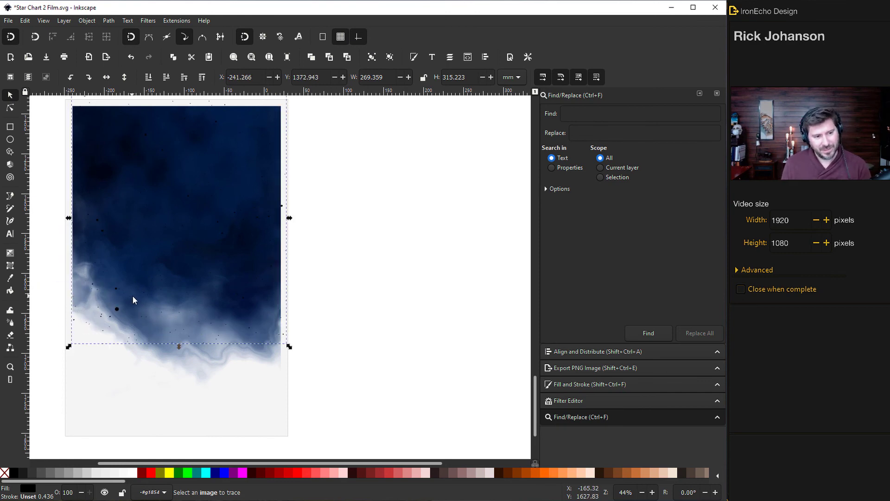
pyautogui.moveTo(116, 309); pyautogui.dragTo(120, 299)
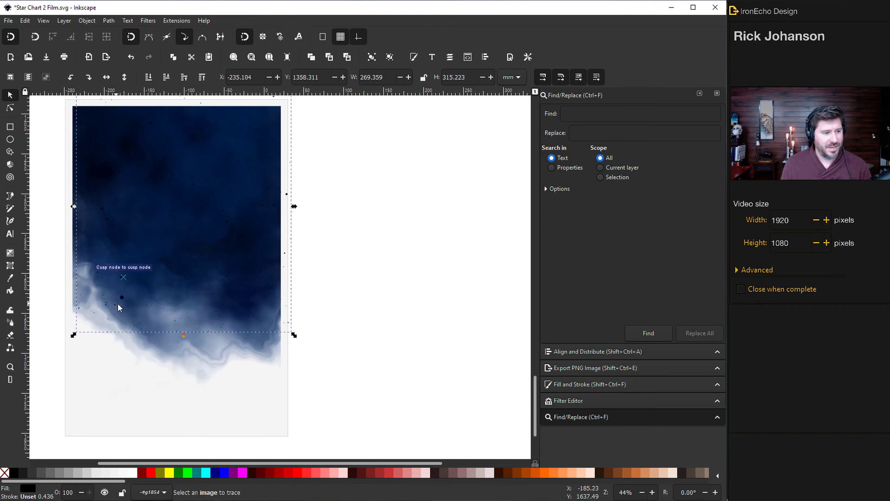
pyautogui.press('Left')
pyautogui.press('Left')
pyautogui.press('Left')
pyautogui.press('Left')
pyautogui.press('Left')
pyautogui.press('Left')
pyautogui.press('Left')
pyautogui.press('Left')
pyautogui.press('Left')
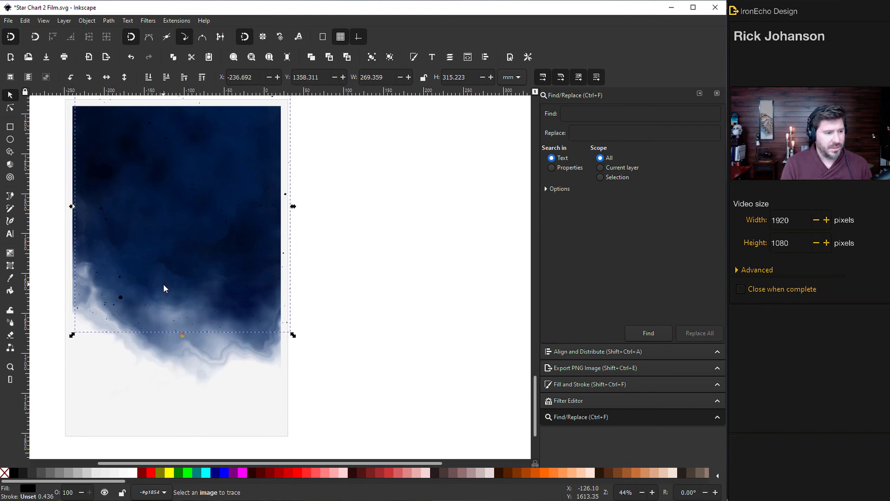
pyautogui.press('Left')
pyautogui.press('Left')
pyautogui.press('Left')
pyautogui.press('Left')
pyautogui.press('Down')
pyautogui.press('Down')
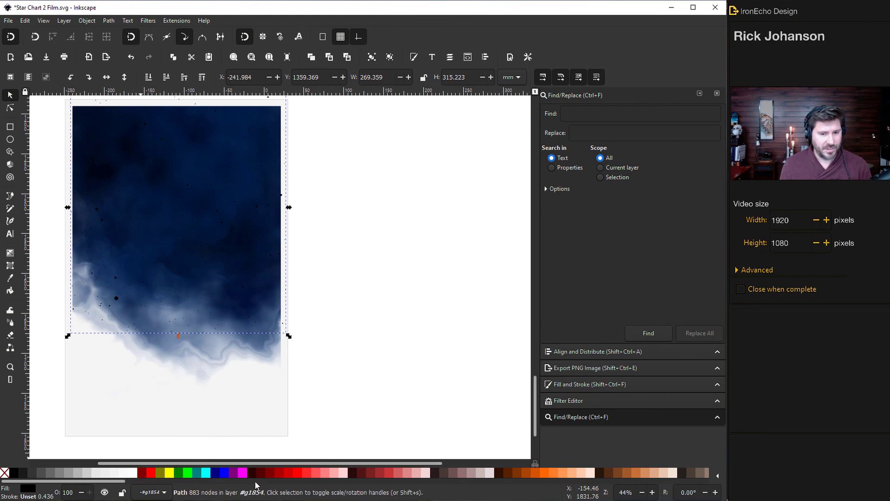
# Step: Make the stars white and give them an 8.1% blur for a soft glow
pyautogui.click(585, 389)
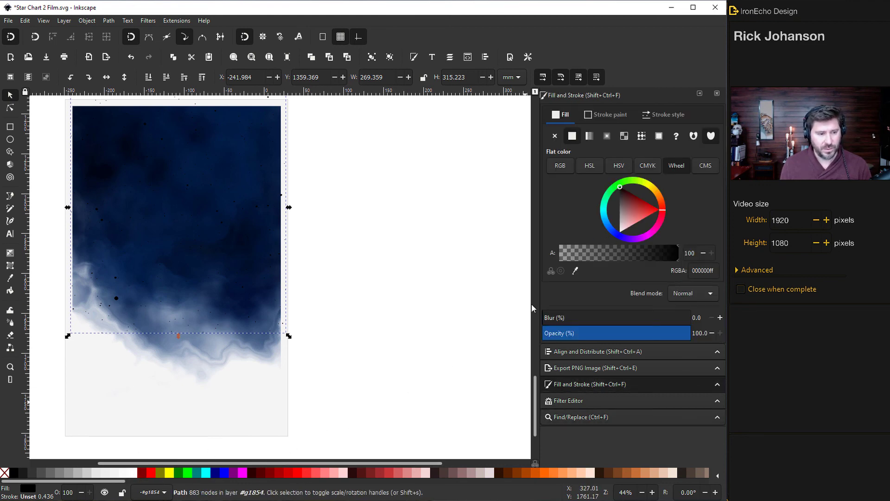
pyautogui.click(134, 473)
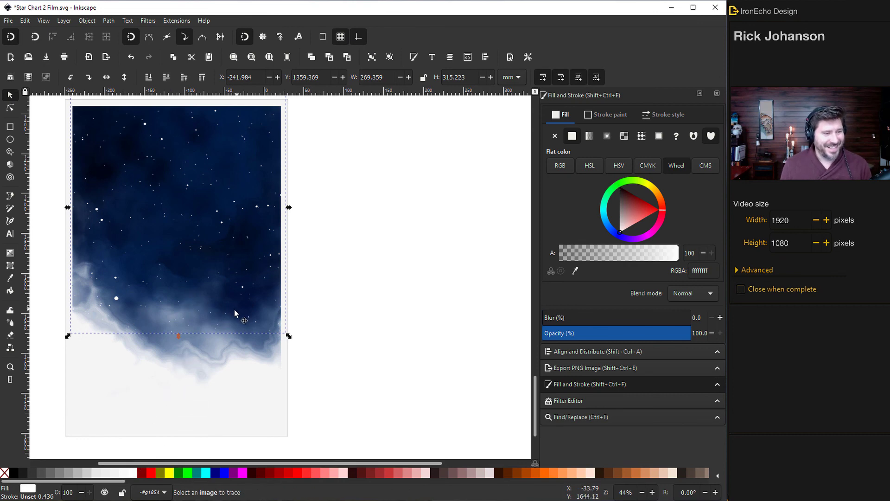
pyautogui.click(117, 301)
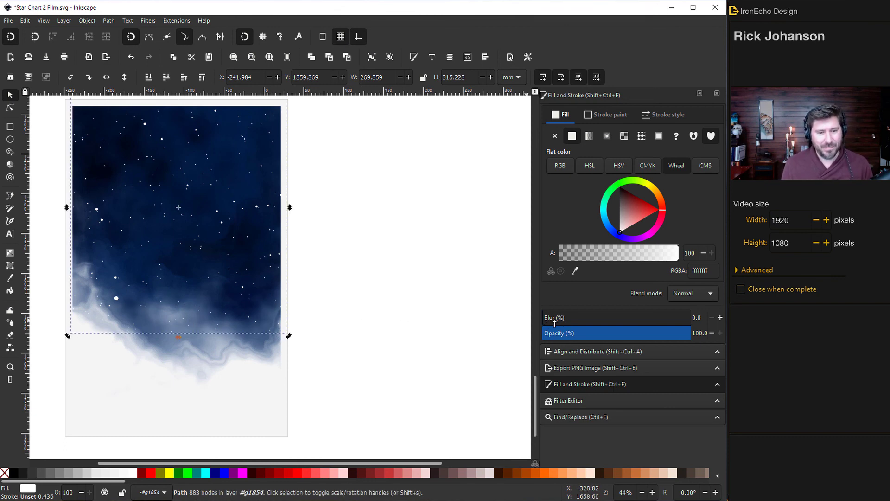
pyautogui.moveTo(552, 320)
pyautogui.mouseDown()
pyautogui.moveTo(572, 319)
pyautogui.moveTo(559, 320)
pyautogui.mouseUp()
pyautogui.scroll(1, 111, 306)
pyautogui.scroll(1, 112, 306)
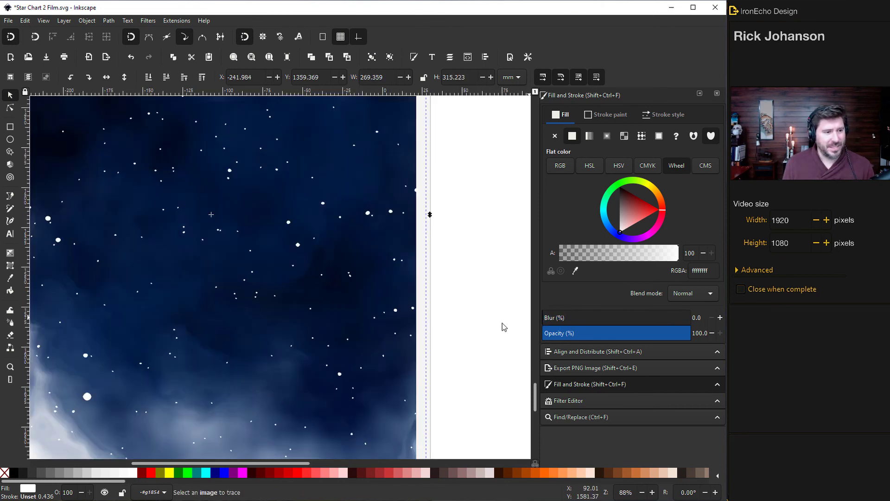
pyautogui.click(556, 321)
pyautogui.moveTo(556, 321); pyautogui.dragTo(557, 322)
pyautogui.scroll(-2, 288, 342)
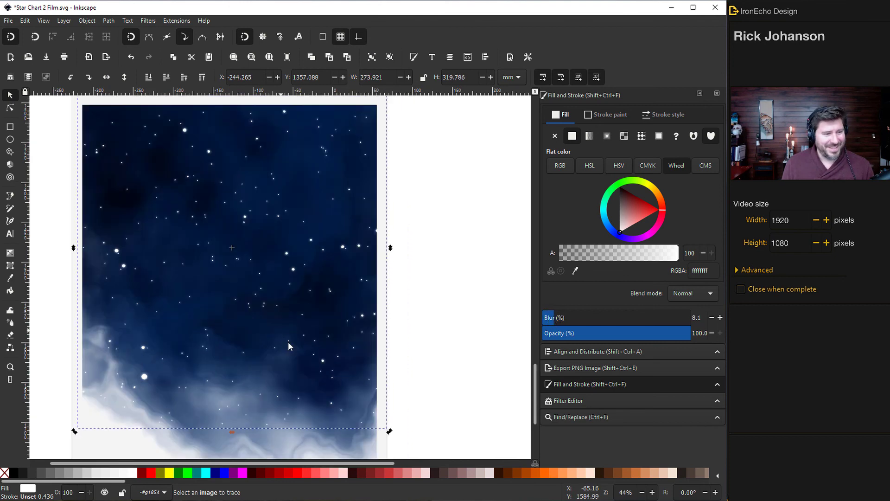
# Step: Move the MANCHESTER BY THE SEA caption with 42.5778° N 70.7676° W onto the poster's bottom
pyautogui.click(373, 330)
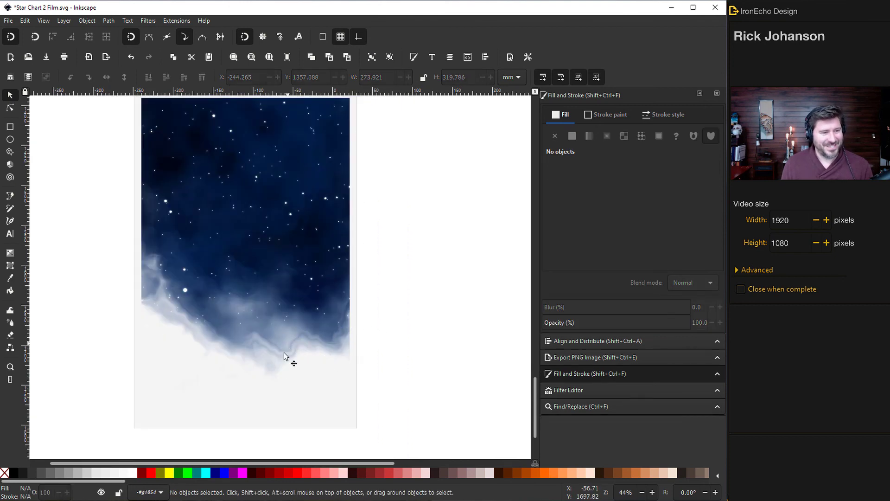
pyautogui.scroll(-6, 273, 364)
pyautogui.moveTo(238, 398); pyautogui.dragTo(258, 201)
pyautogui.click(441, 367)
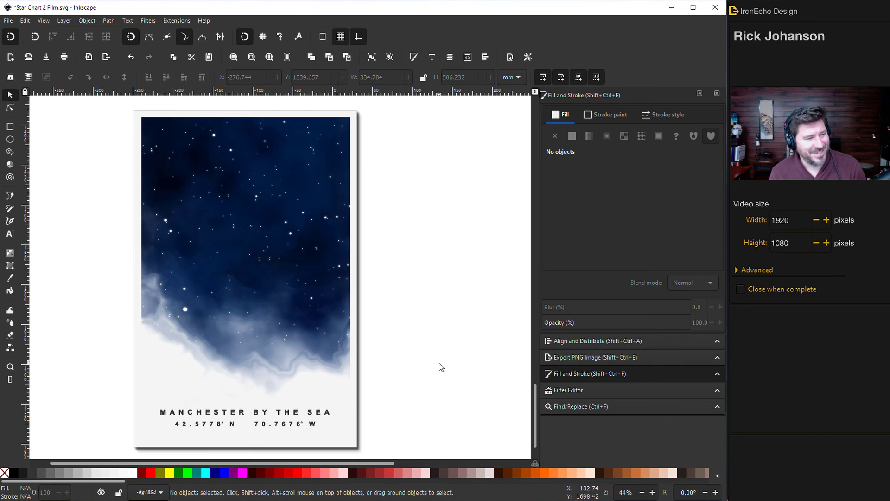